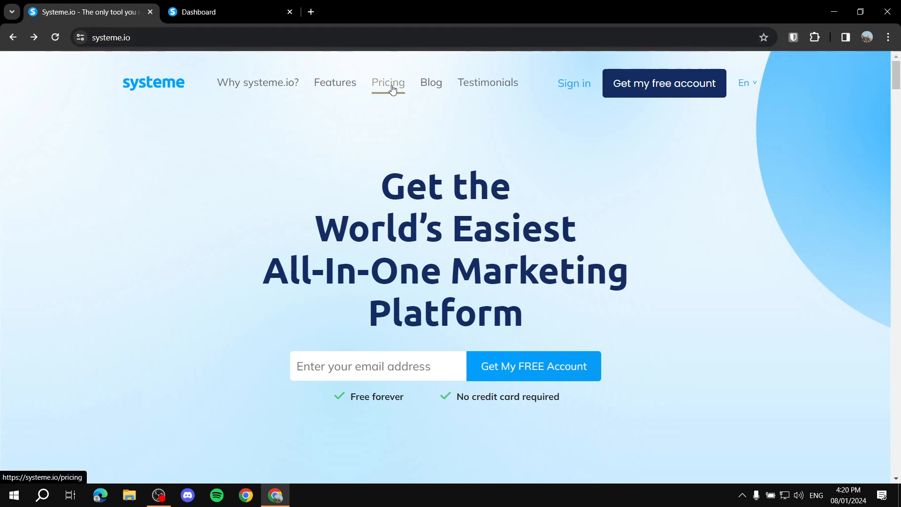
drag(348, 403, 601, 409)
click(421, 407)
click(604, 406)
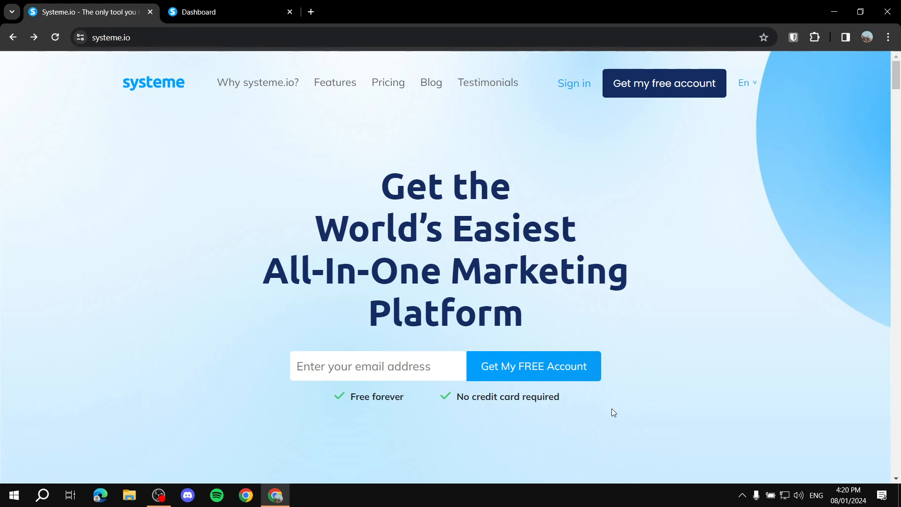
click(391, 365)
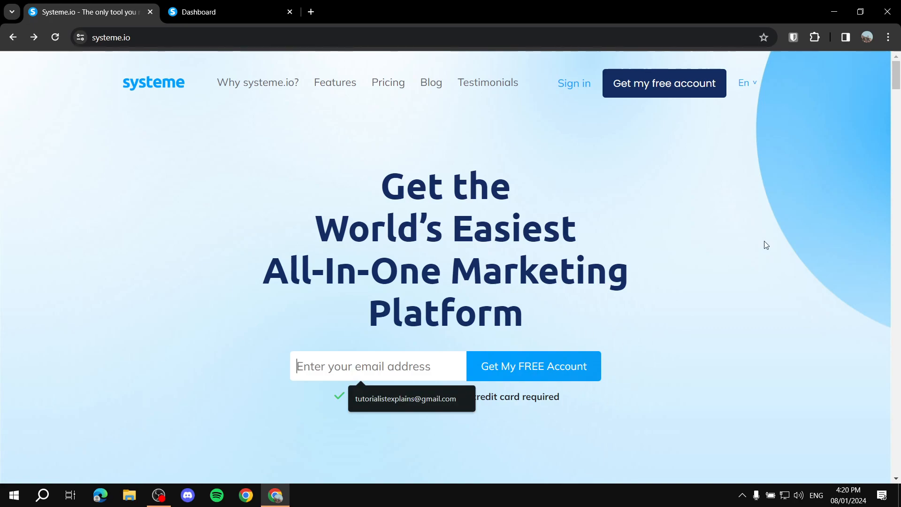
click(795, 318)
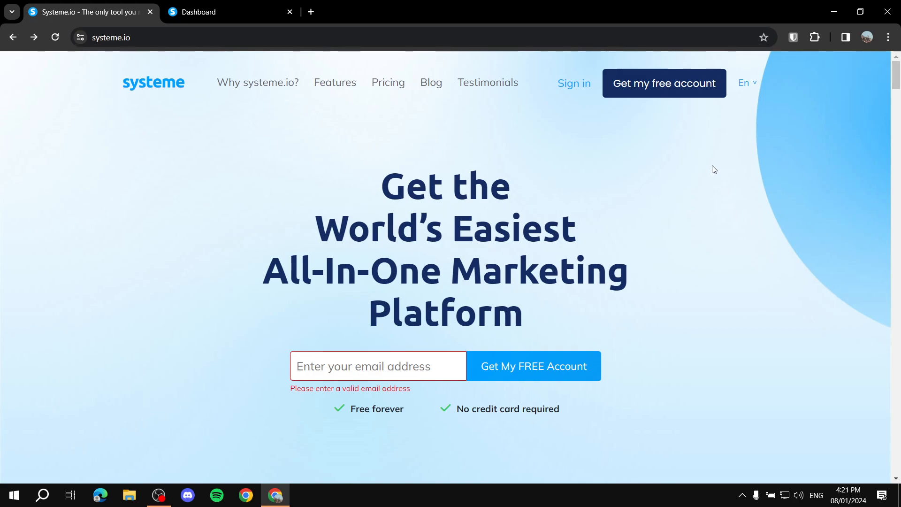
- Open the pricing page and examine the prices and feature limits of the Free, Startup, Webinar and Unlimited plans
click(389, 87)
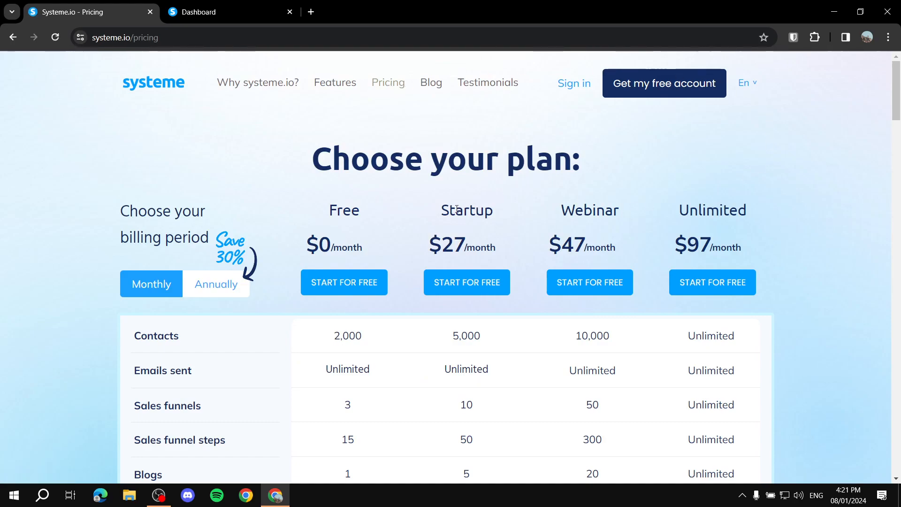
drag(443, 210, 505, 209)
click(511, 207)
scroll(527, 217, down, 5)
scroll(422, 238, up, 4)
scroll(593, 155, down, 5)
scroll(582, 211, down, 5)
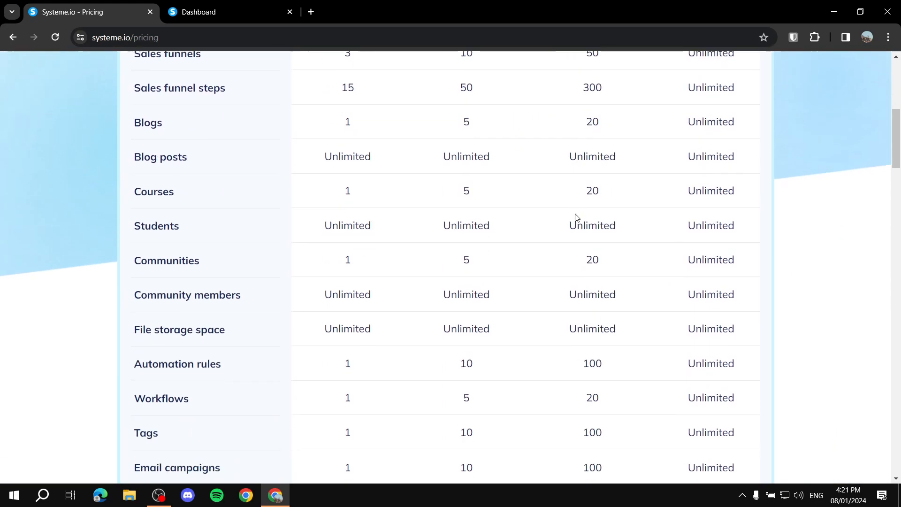
scroll(536, 209, up, 10)
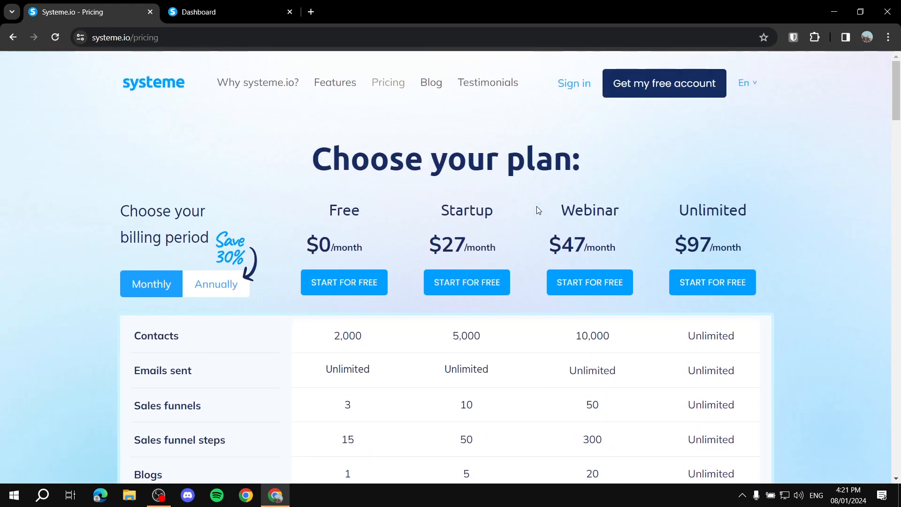
scroll(537, 209, down, 5)
scroll(529, 211, up, 4)
- Switch the billing period to annual and back to monthly to compare prices, and review the plan feature table again
click(220, 232)
click(143, 234)
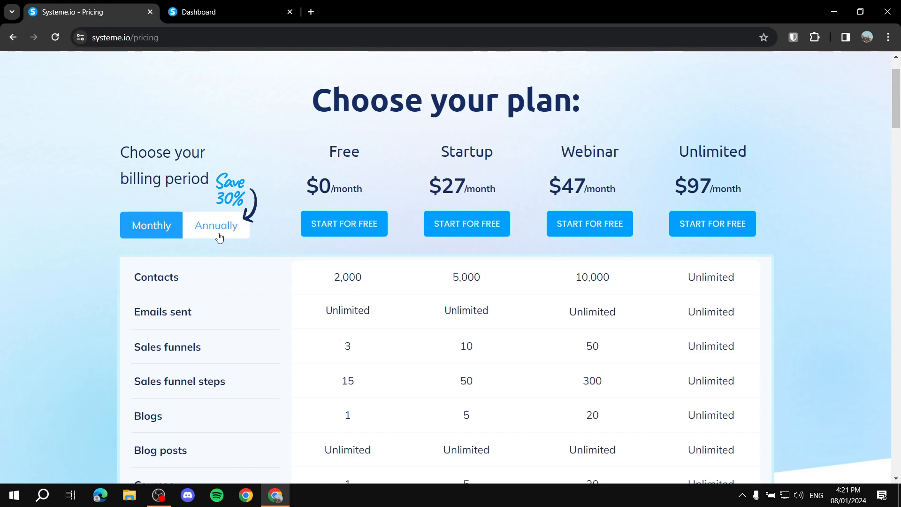
click(203, 227)
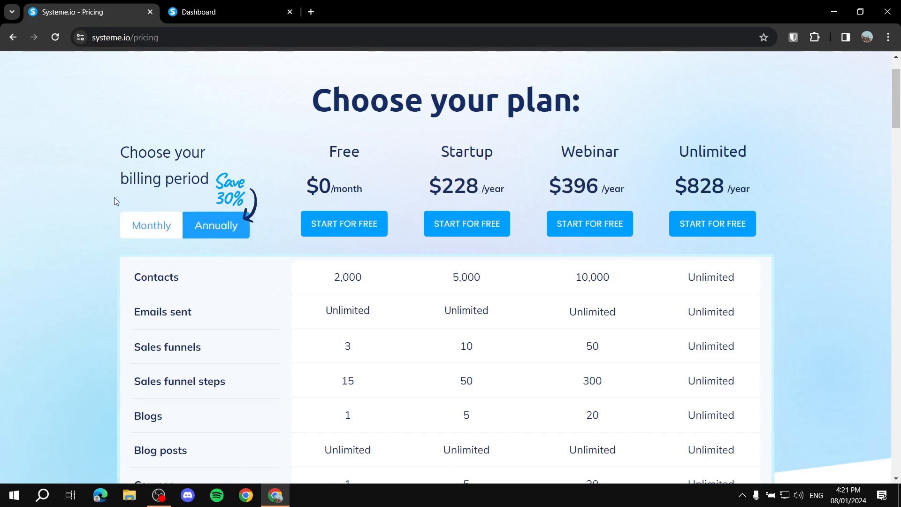
click(160, 223)
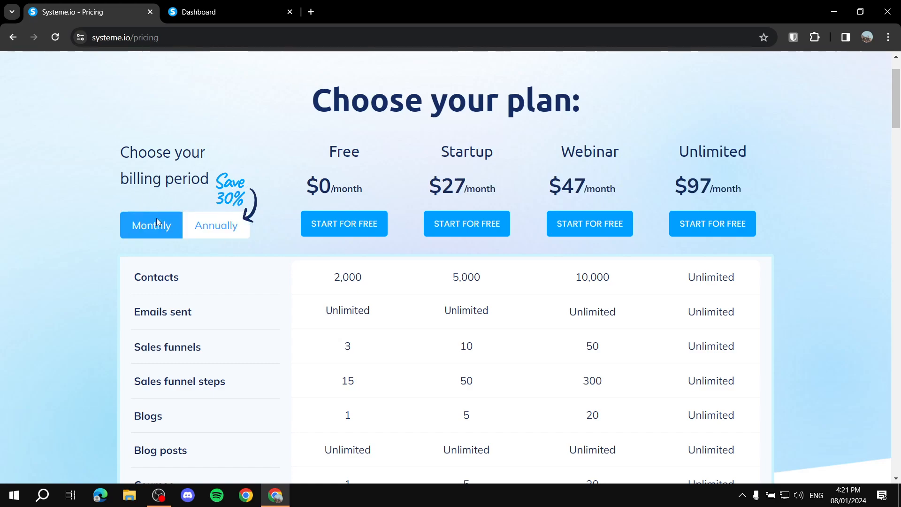
scroll(432, 183, down, 6)
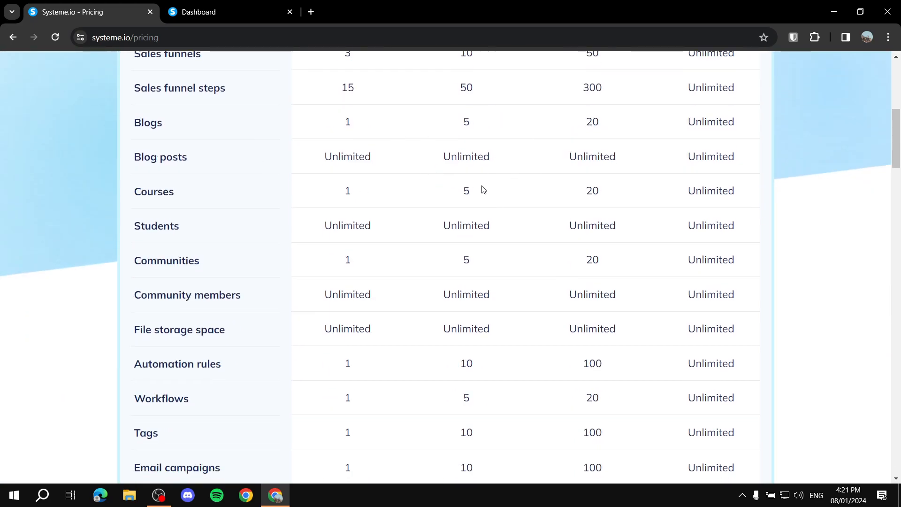
scroll(483, 189, down, 6)
scroll(569, 216, up, 10)
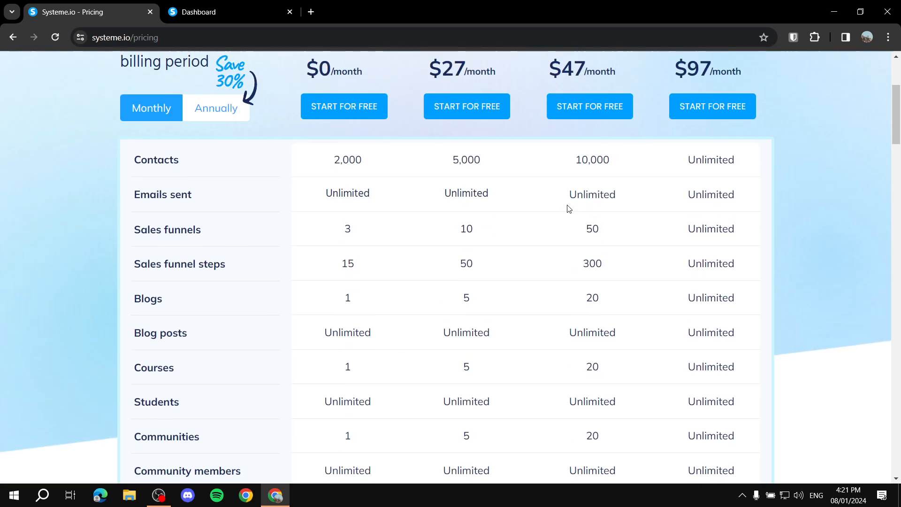
scroll(539, 192, up, 4)
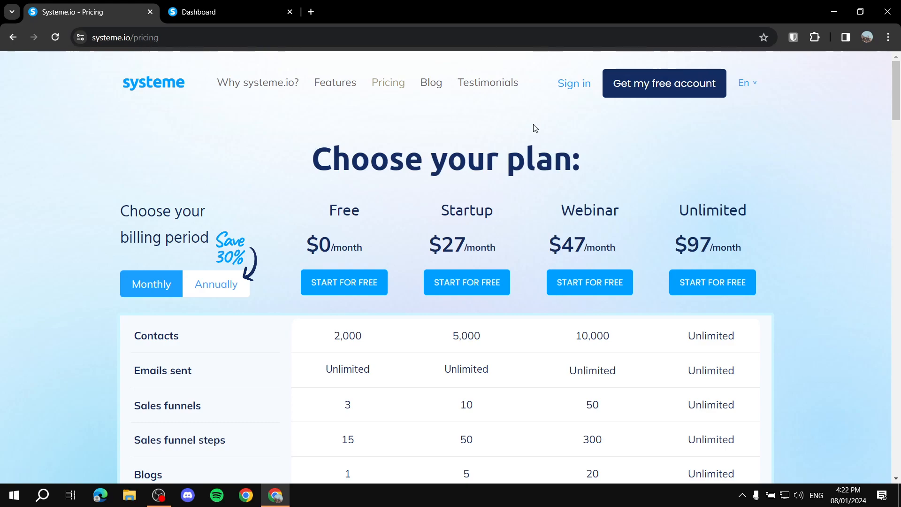
- Return to the systeme.io home page and close its browser tab to continue in the account dashboard
click(156, 91)
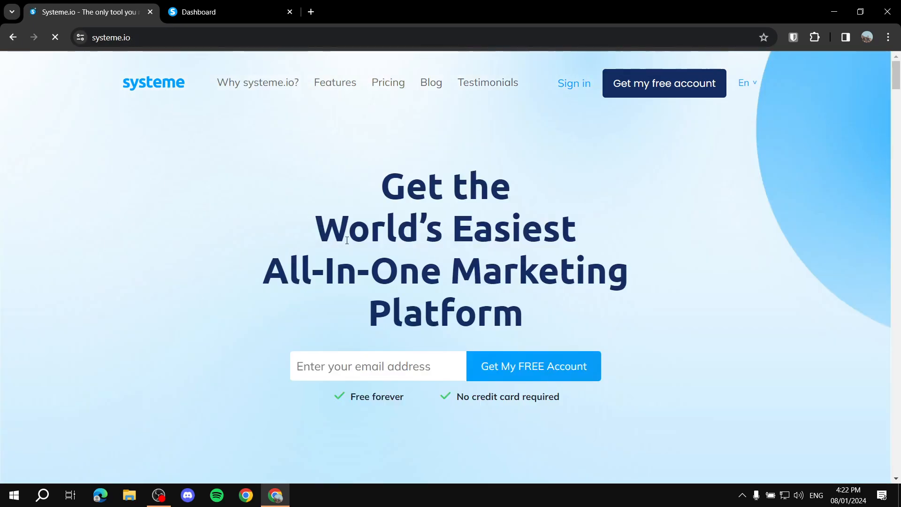
scroll(436, 242, down, 3)
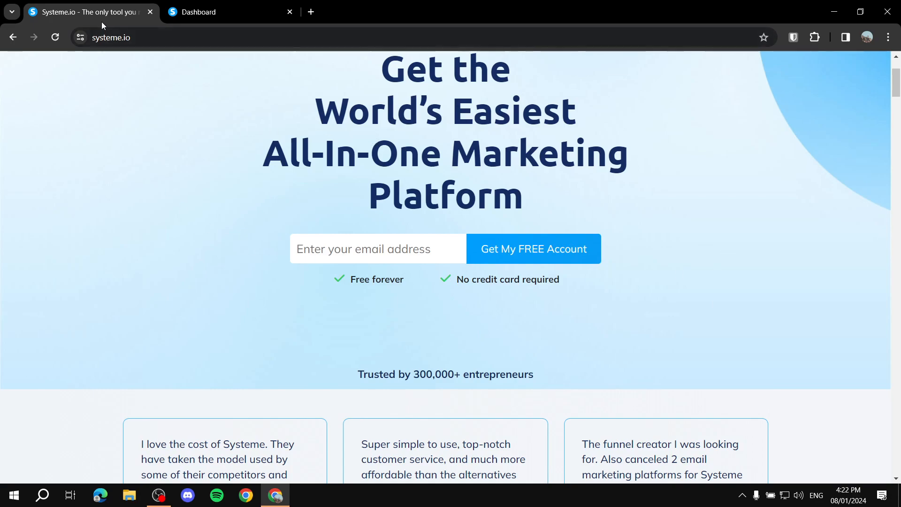
click(151, 11)
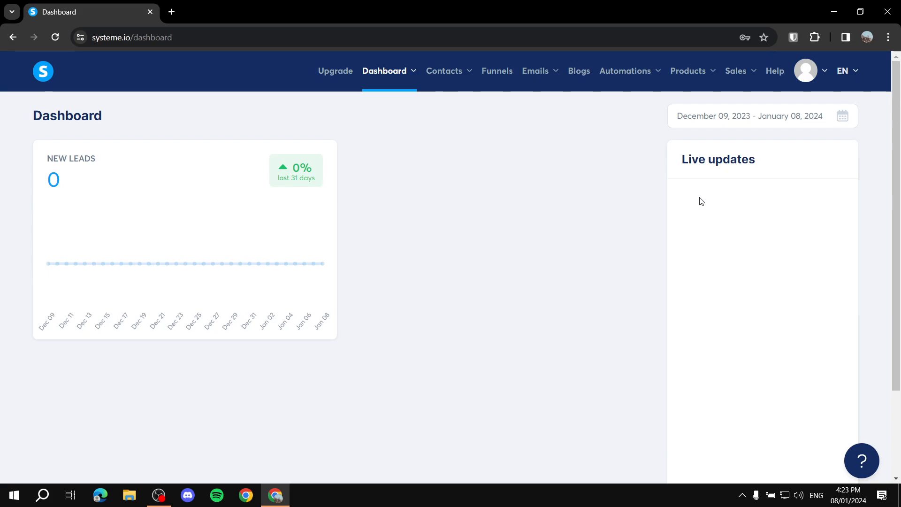
- Visit the Blogs page, and look through the Profile and Account sections of the user settings
click(581, 72)
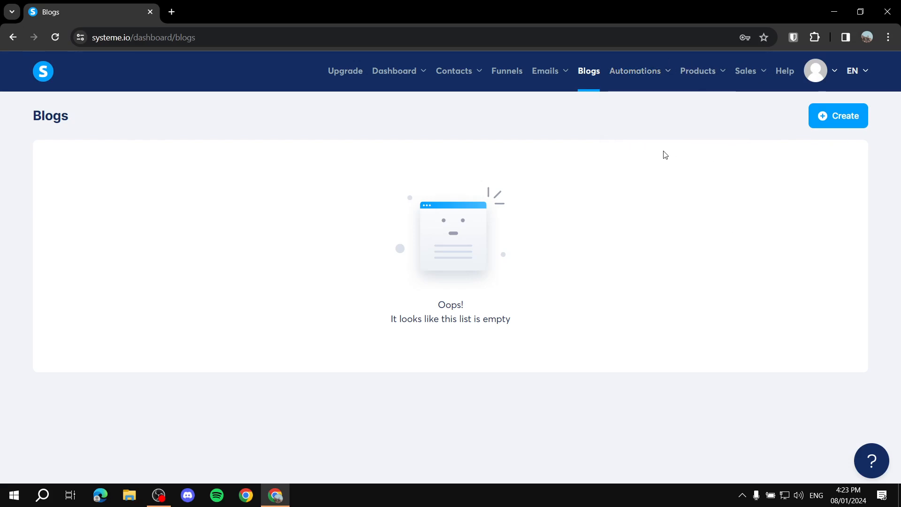
mouse_move(817, 79)
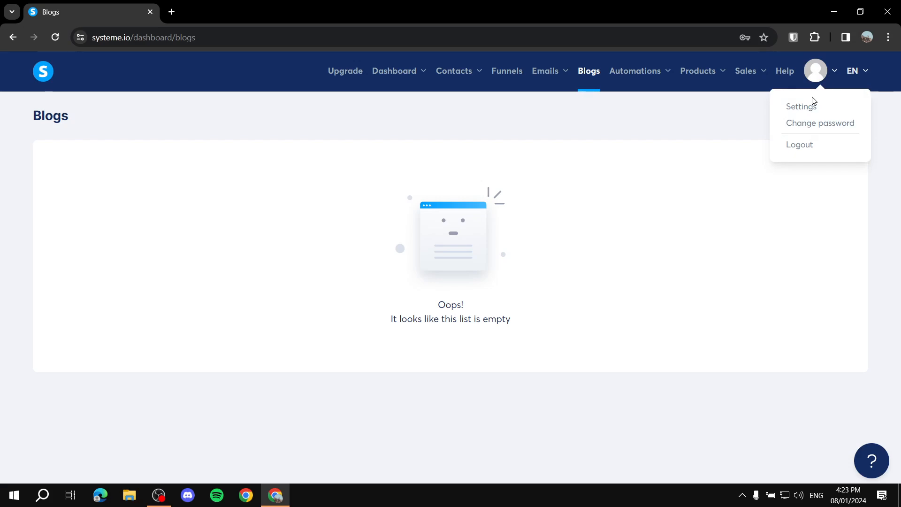
click(812, 108)
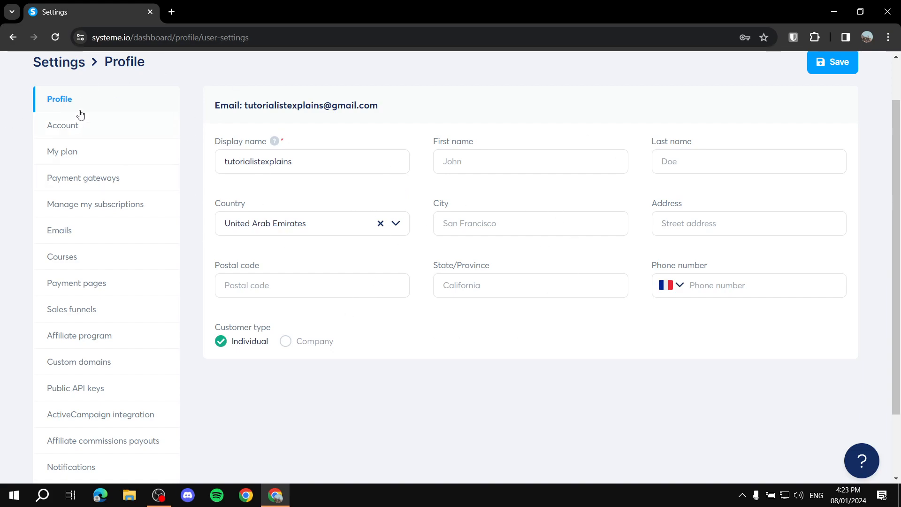
click(74, 127)
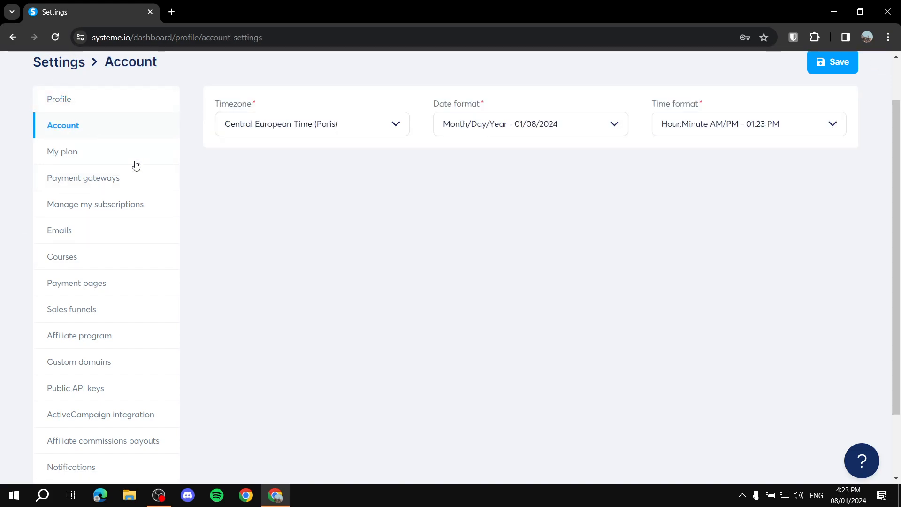
- Open the payment gateways settings and examine the available payment providers and the other settings categories
click(71, 179)
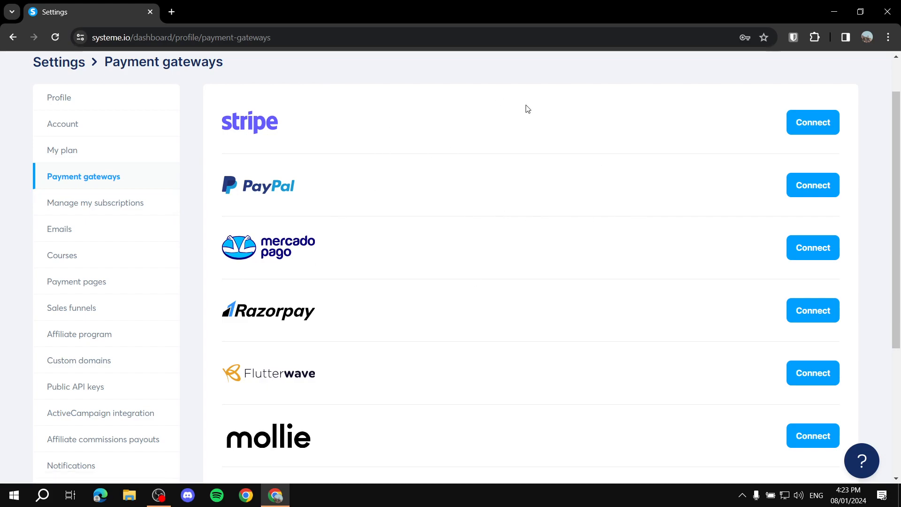
scroll(607, 382, down, 4)
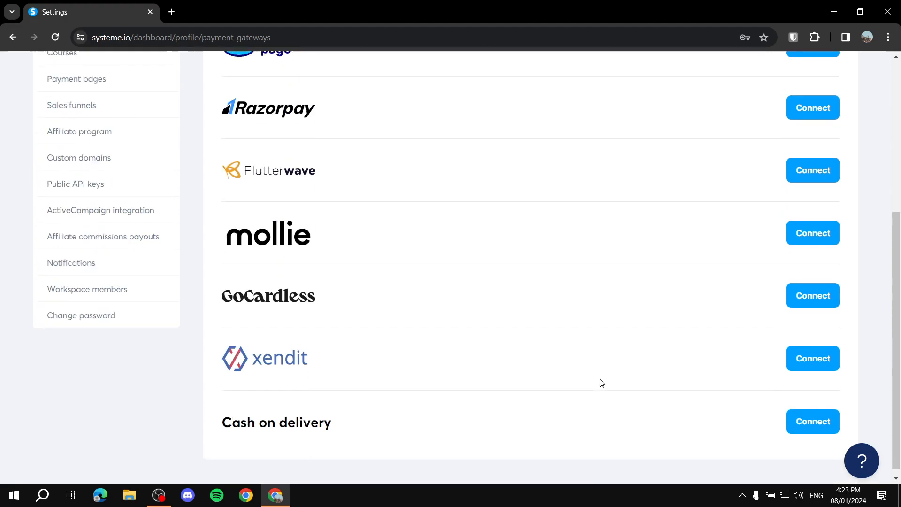
scroll(305, 332, up, 5)
scroll(305, 332, down, 6)
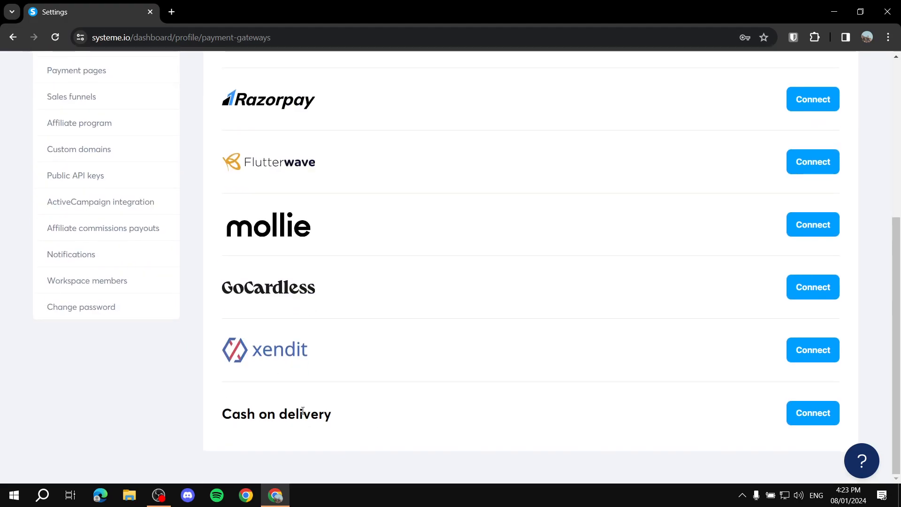
scroll(392, 320, up, 4)
scroll(392, 321, up, 2)
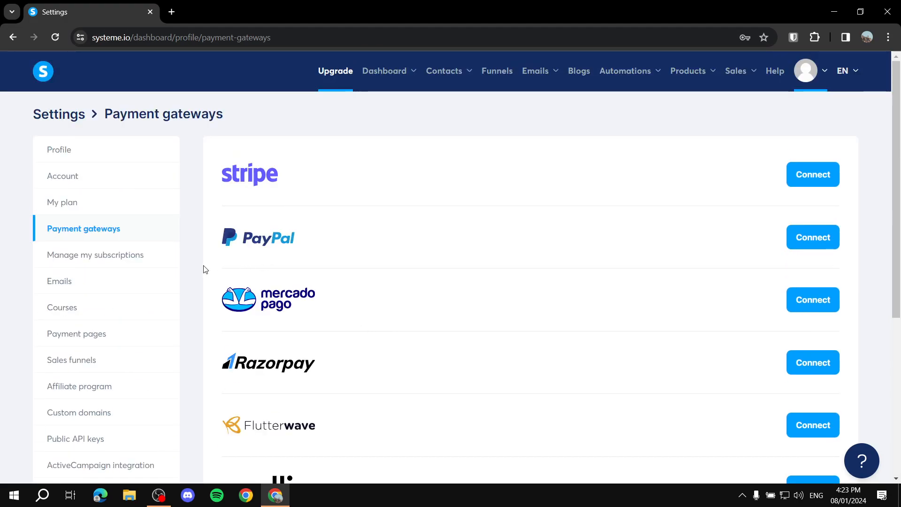
scroll(278, 293, down, 6)
scroll(277, 293, up, 6)
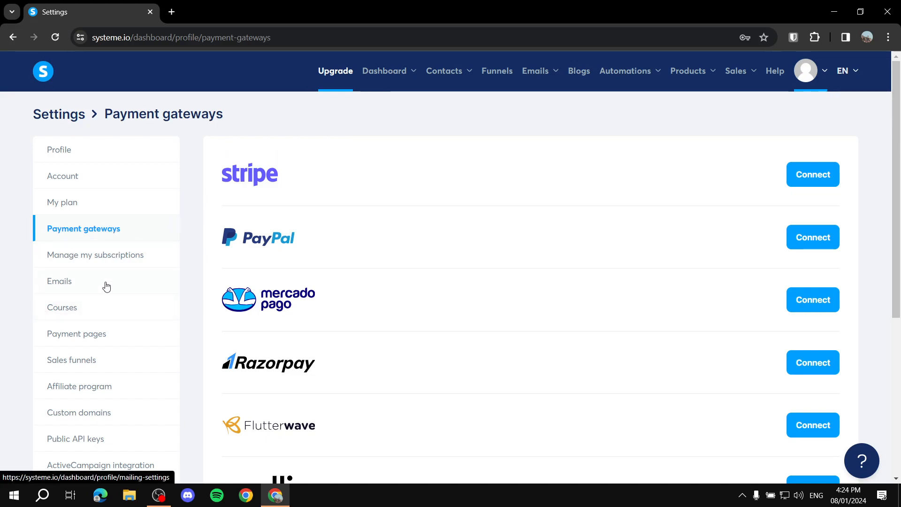
scroll(2, 302, down, 3)
scroll(106, 235, up, 3)
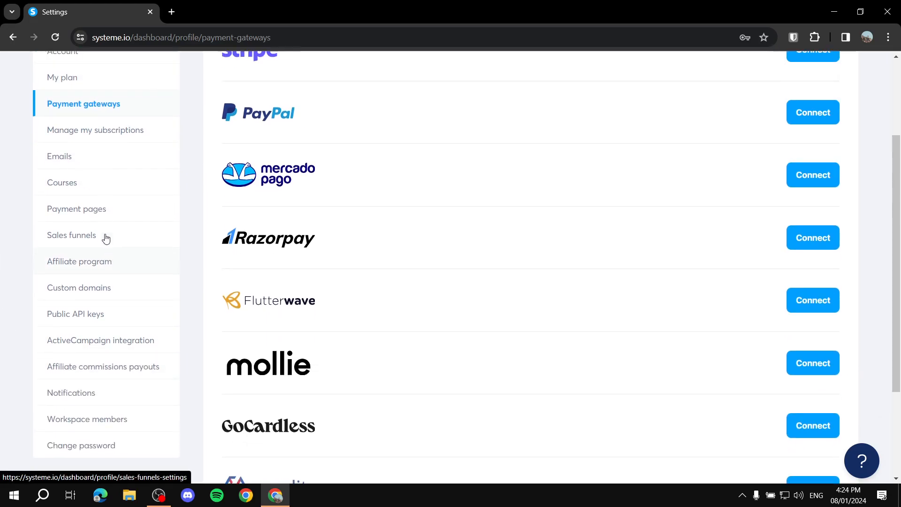
scroll(47, 286, down, 2)
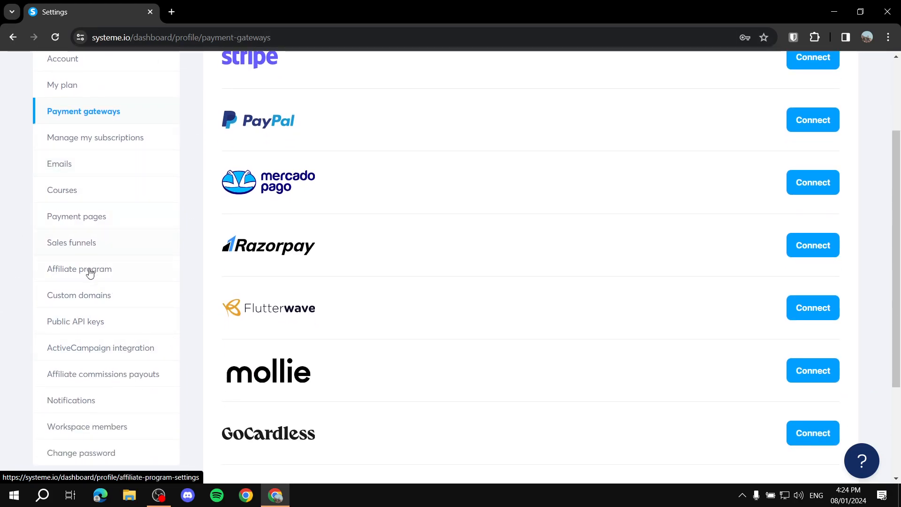
- Open the custom domains settings and inspect the subdomain name editor for the existing domain, closing it without saving
click(94, 300)
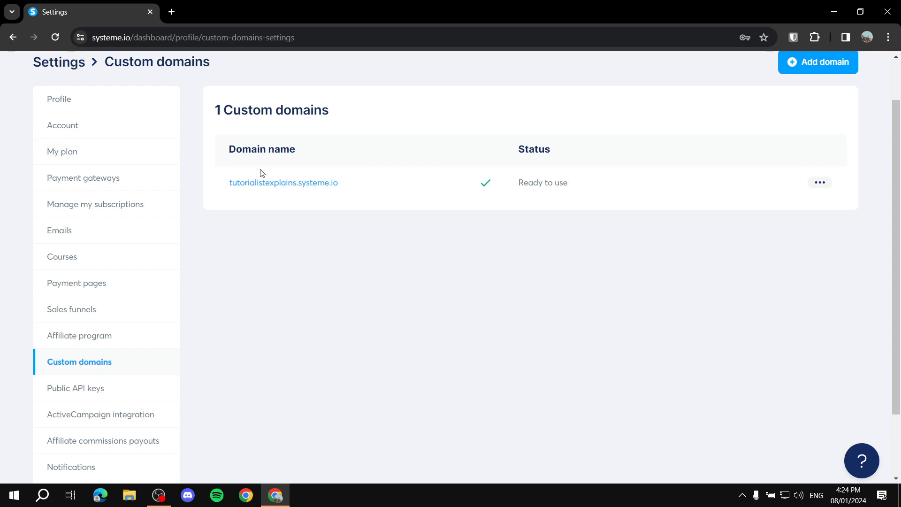
click(809, 183)
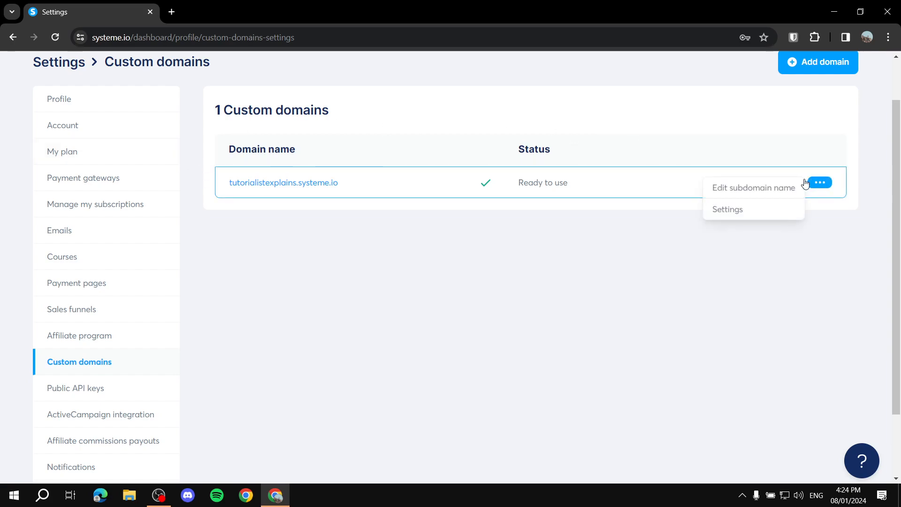
click(768, 188)
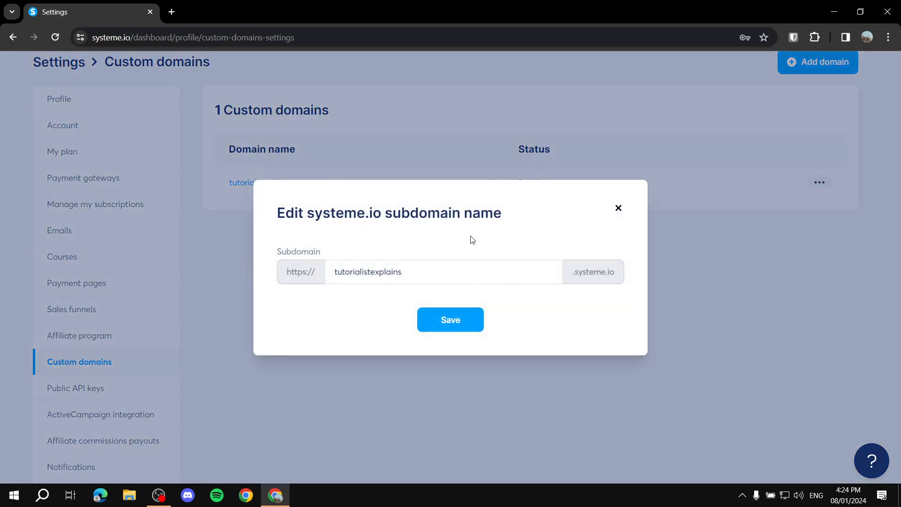
drag(460, 265, 269, 279)
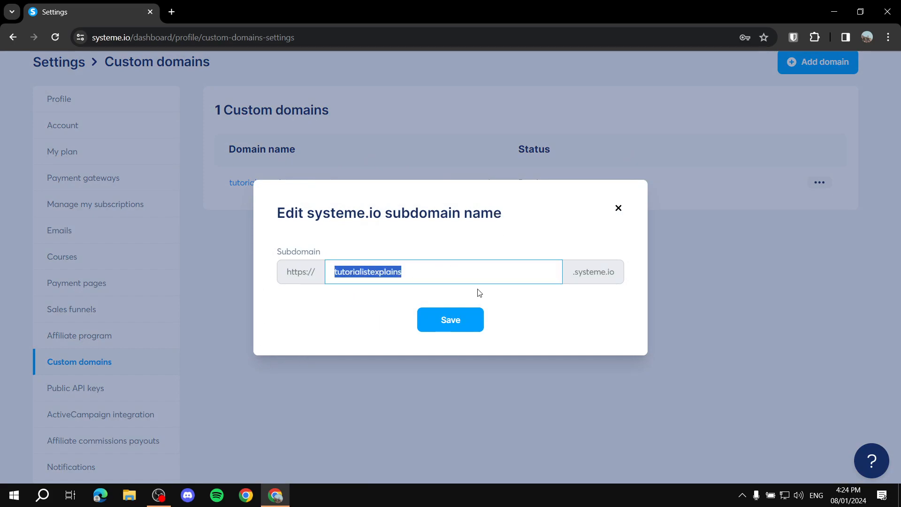
click(617, 208)
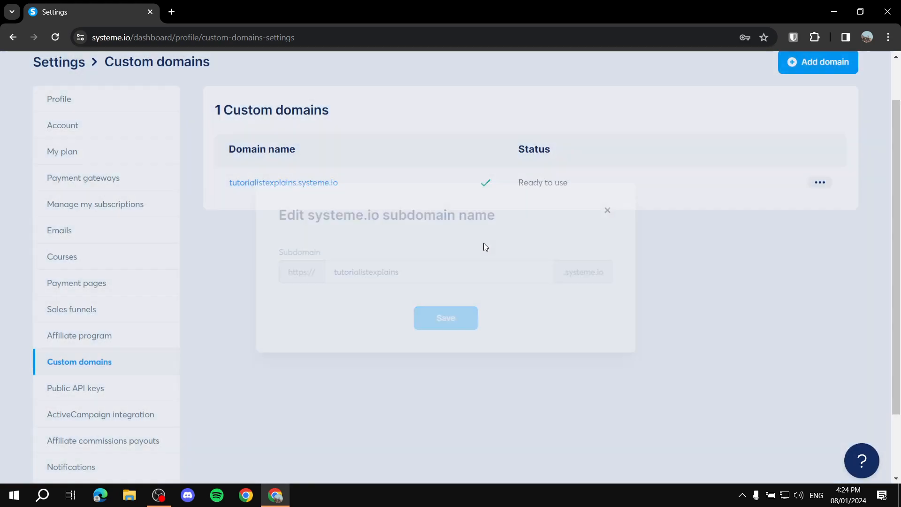
scroll(244, 166, up, 1)
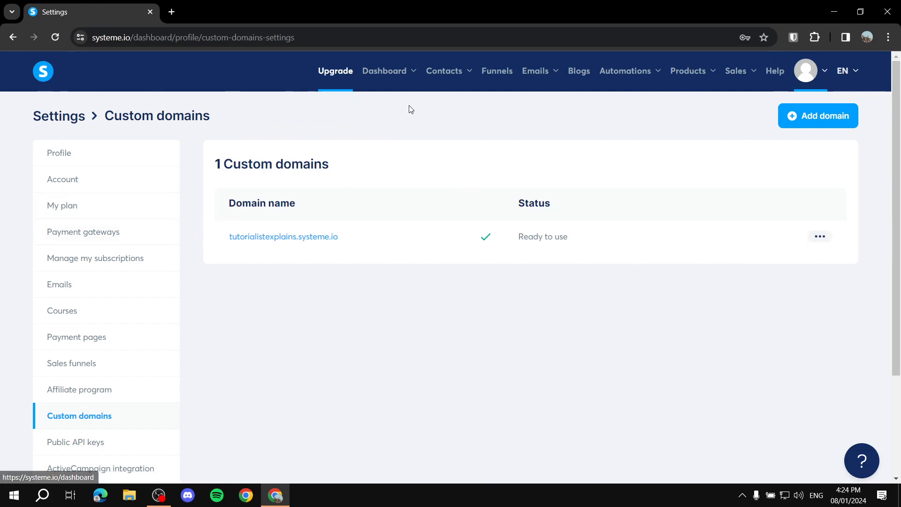
- Start a new blog from the Blogs page, naming it ExplainSpaces with the URL path "blog" on the tutorialistexplains.systeme.io domain
click(580, 72)
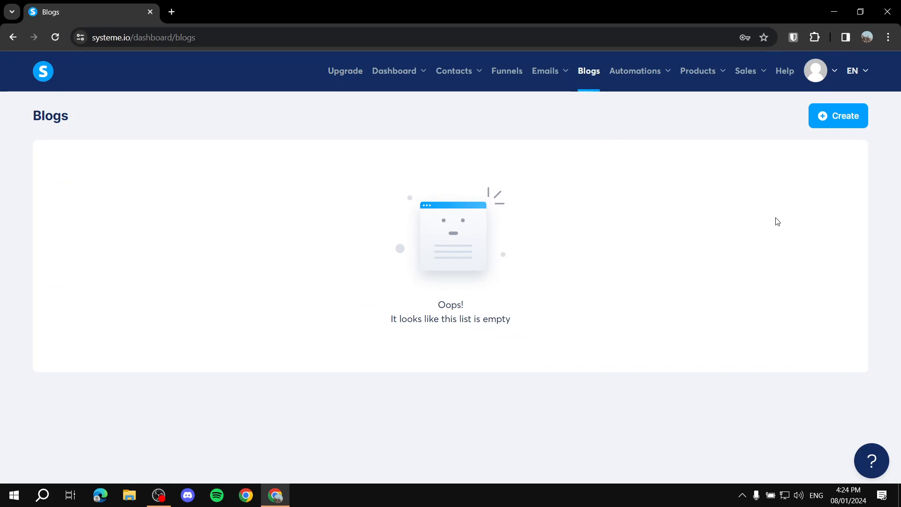
click(847, 116)
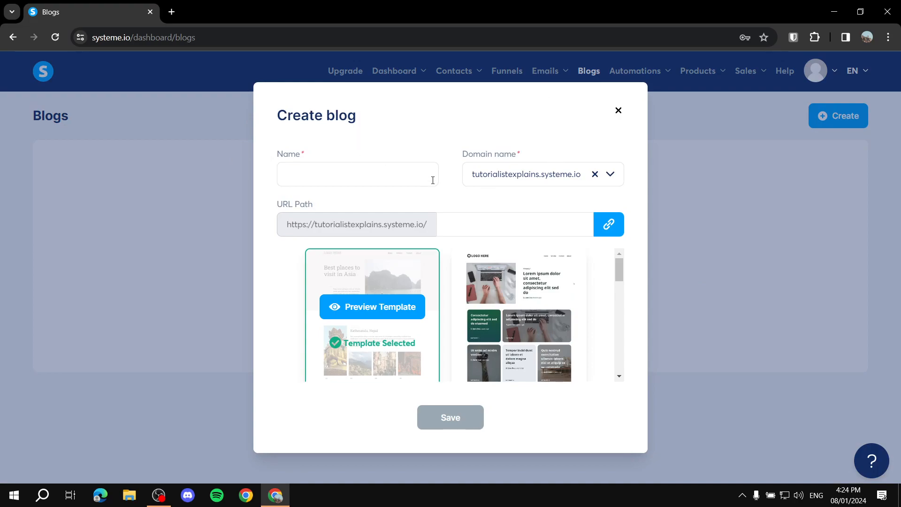
click(339, 174)
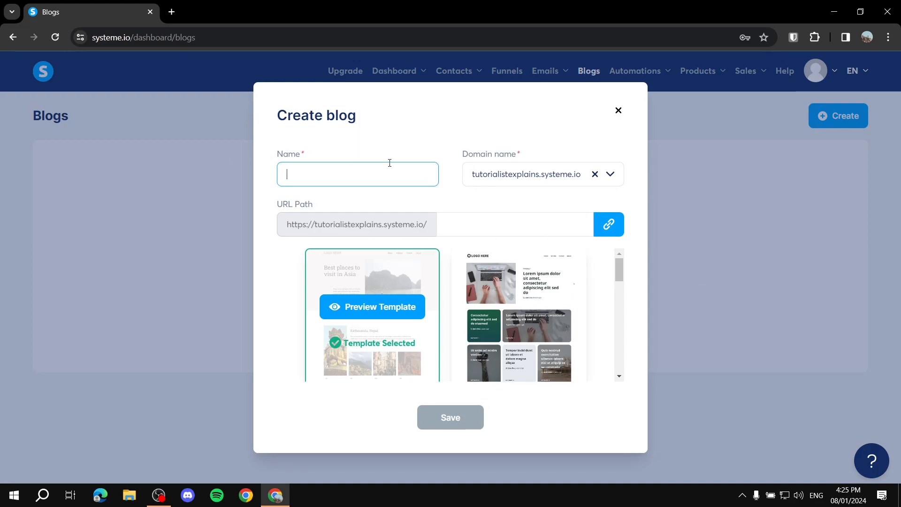
text(ExplainSpaces)
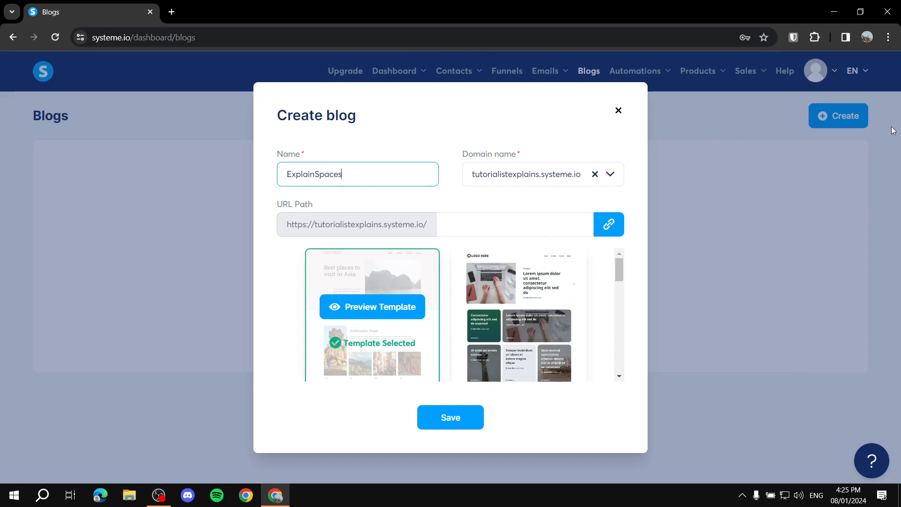
click(550, 222)
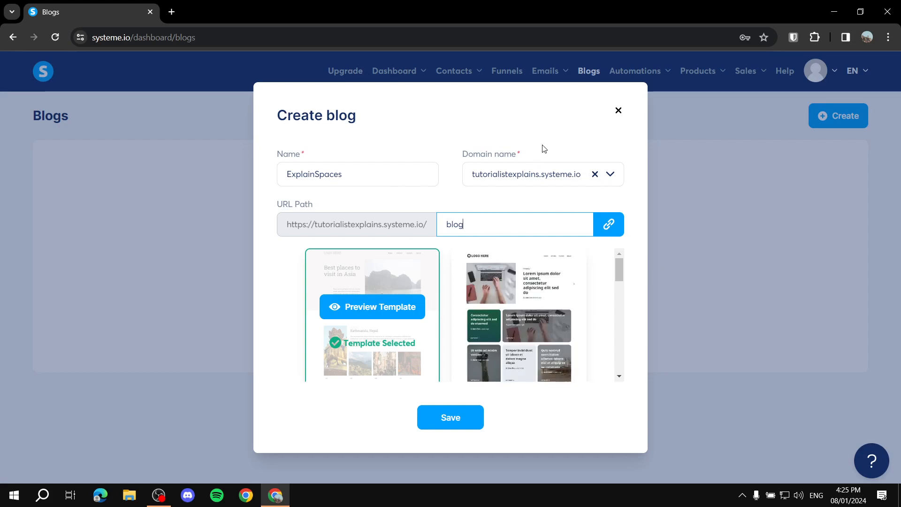
- Browse the available blog templates and compare their designs
mouse_move(497, 261)
scroll(610, 276, down, 5)
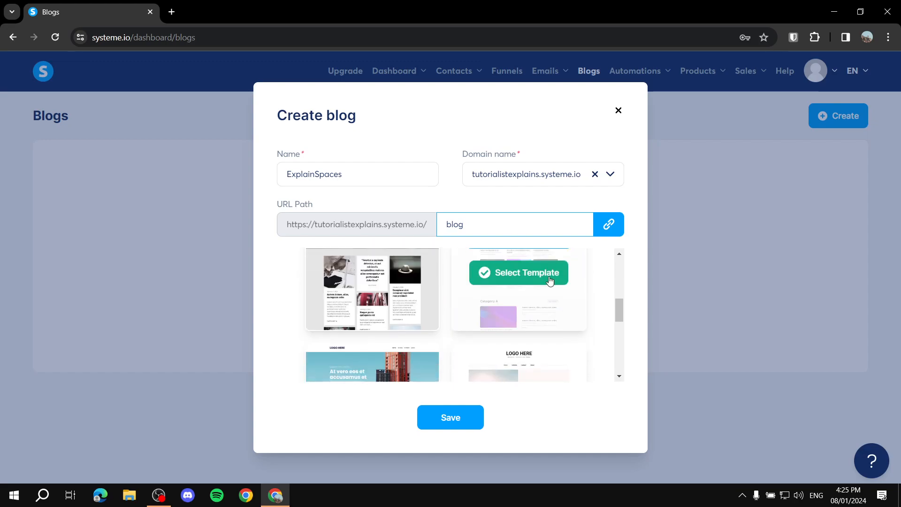
scroll(516, 324, up, 3)
scroll(413, 343, down, 2)
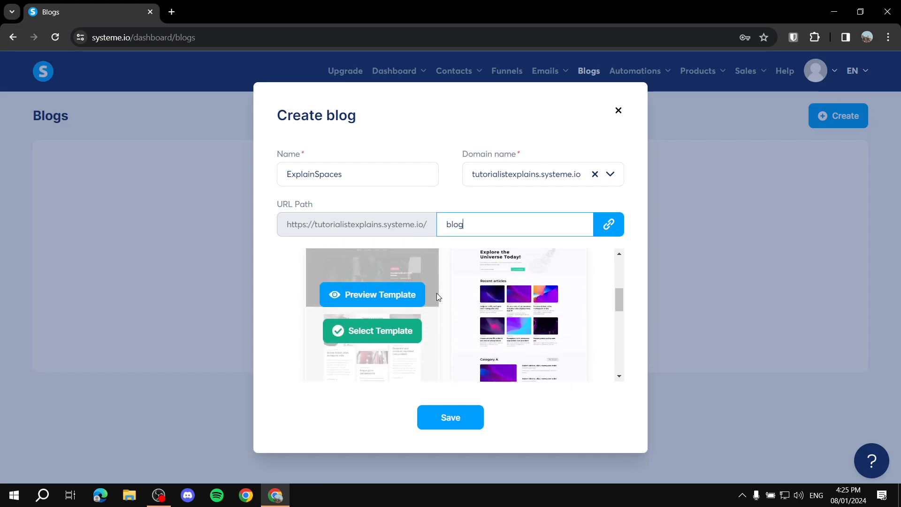
scroll(540, 298, down, 3)
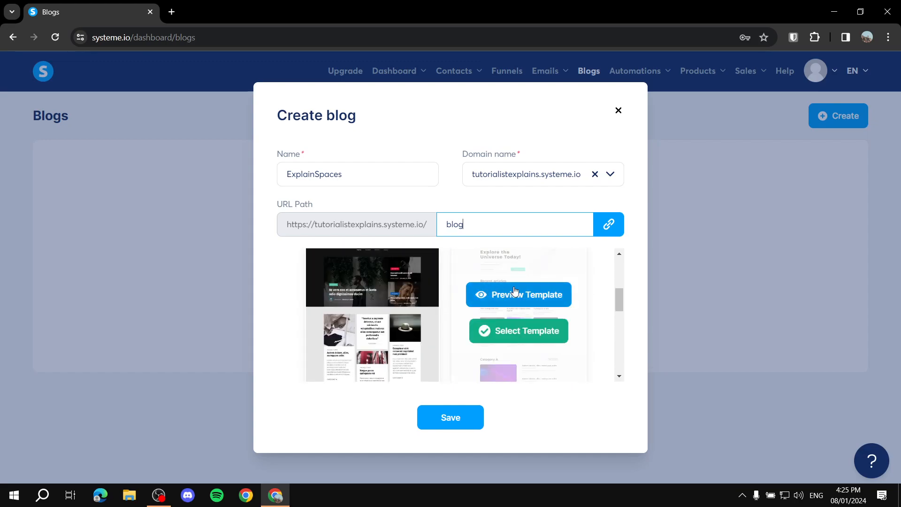
scroll(563, 305, down, 3)
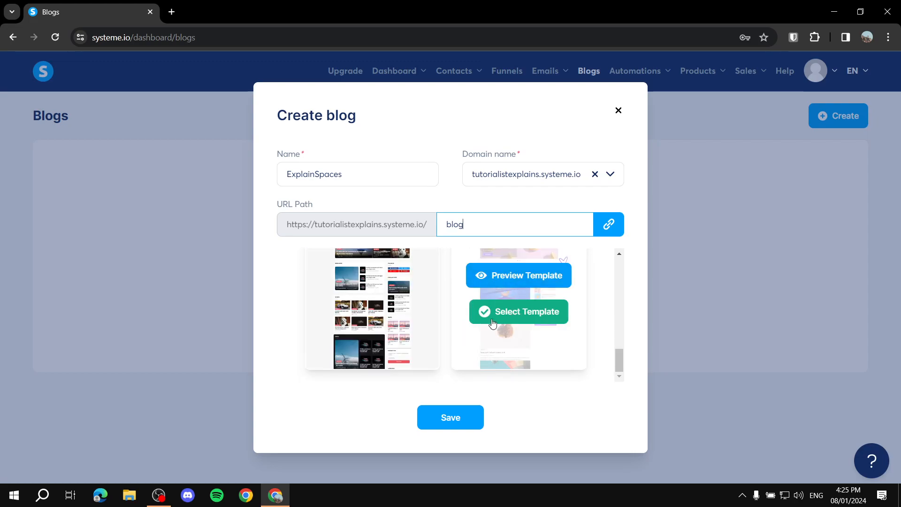
scroll(450, 314, up, 10)
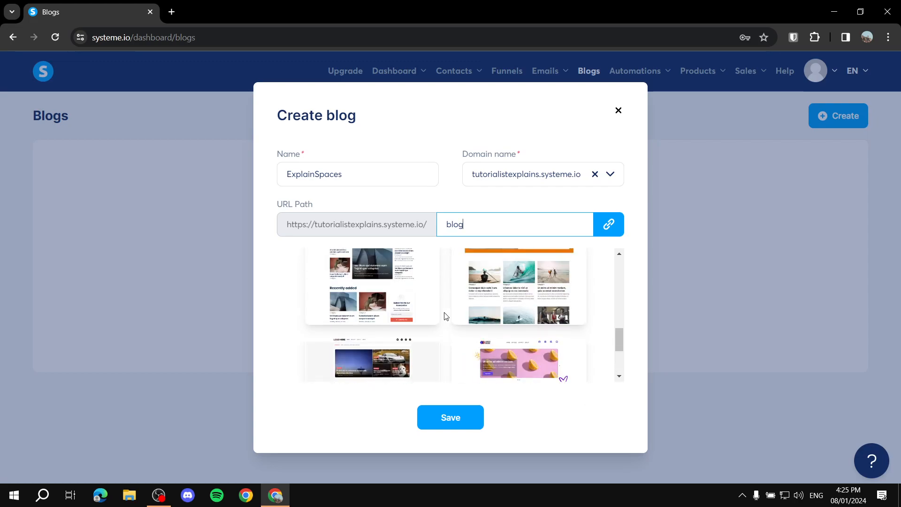
scroll(371, 319, down, 10)
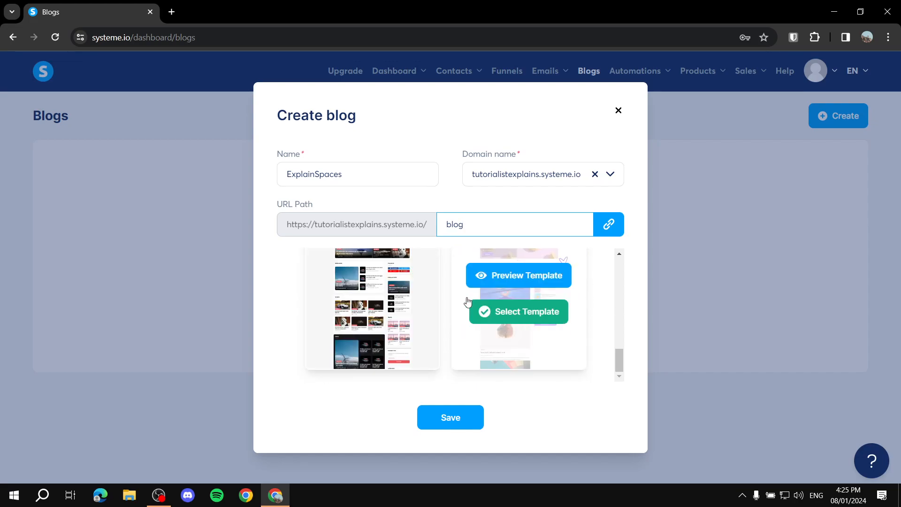
scroll(360, 294, up, 3)
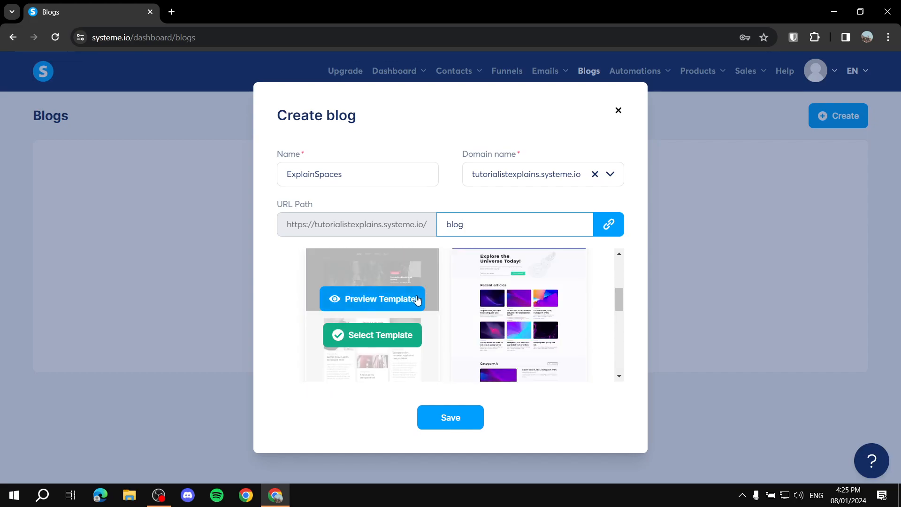
scroll(516, 304, down, 3)
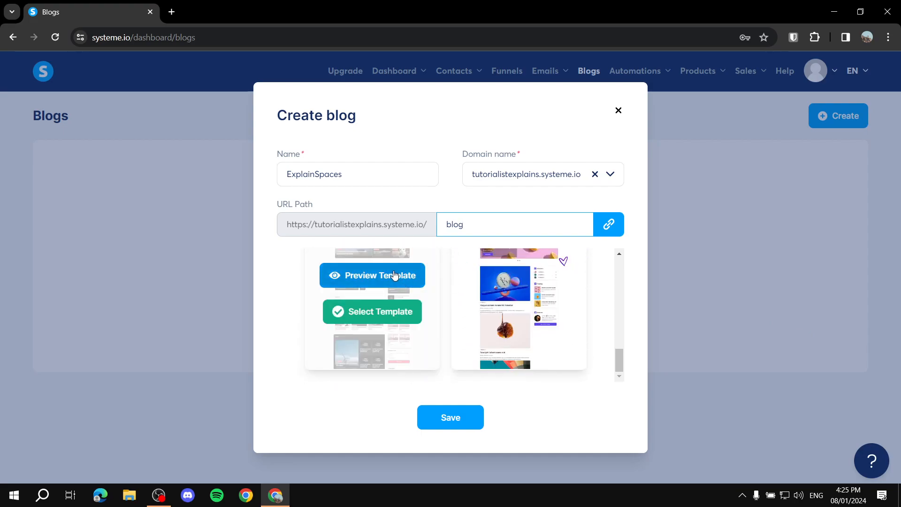
- Preview the news magazine blog template (blog-template-6), close the preview, and create the blog with that template
click(394, 277)
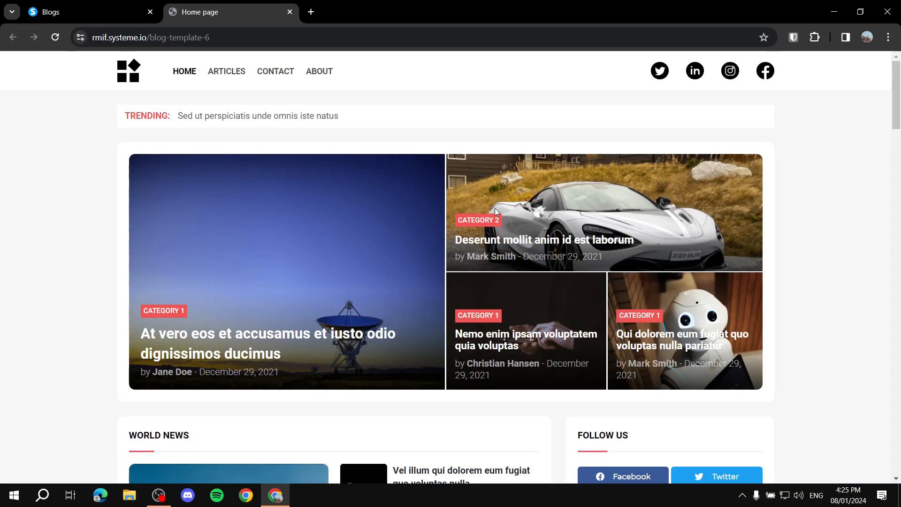
scroll(328, 225, down, 10)
scroll(473, 218, down, 15)
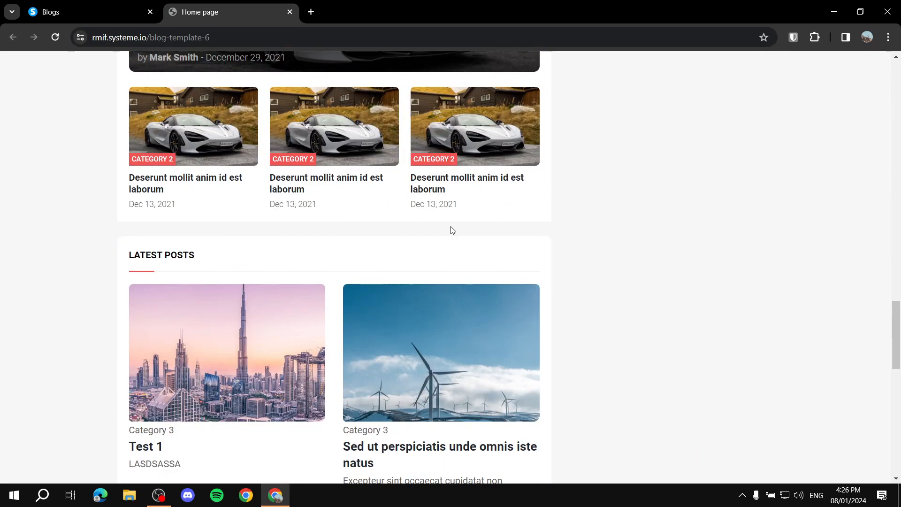
scroll(436, 236, up, 20)
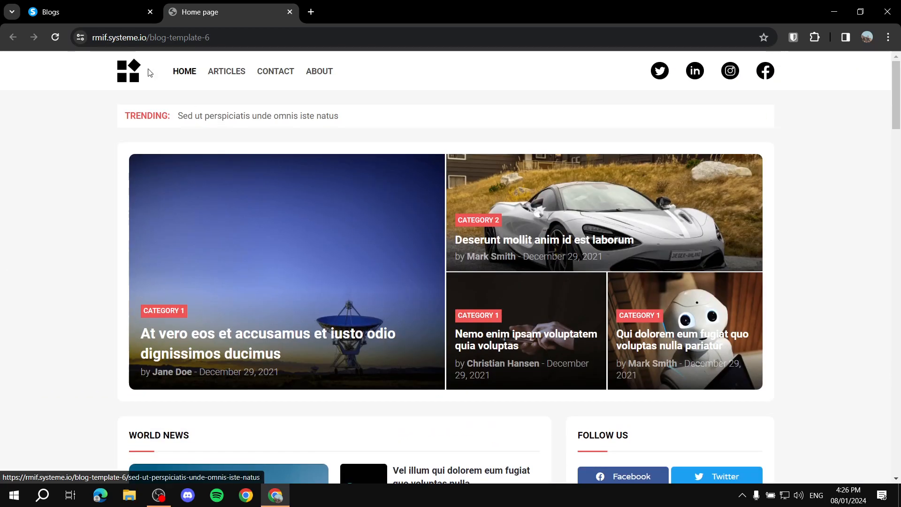
click(290, 12)
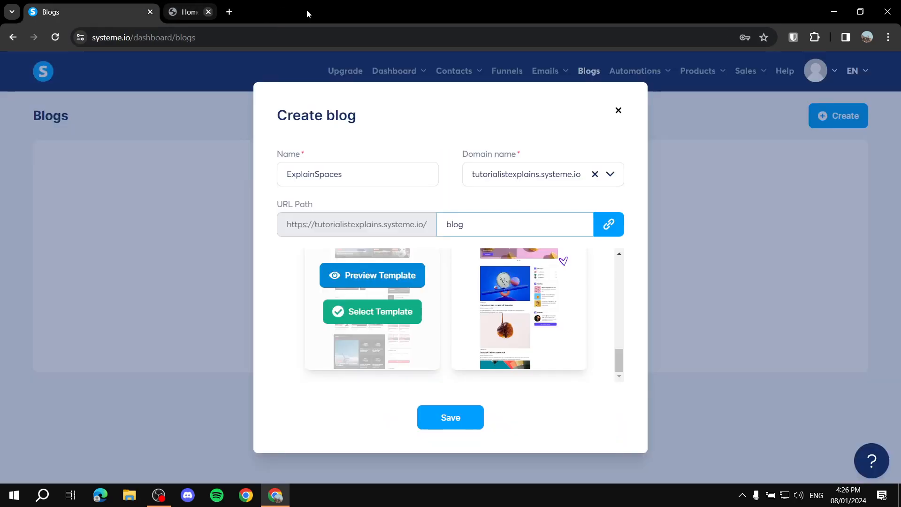
click(365, 317)
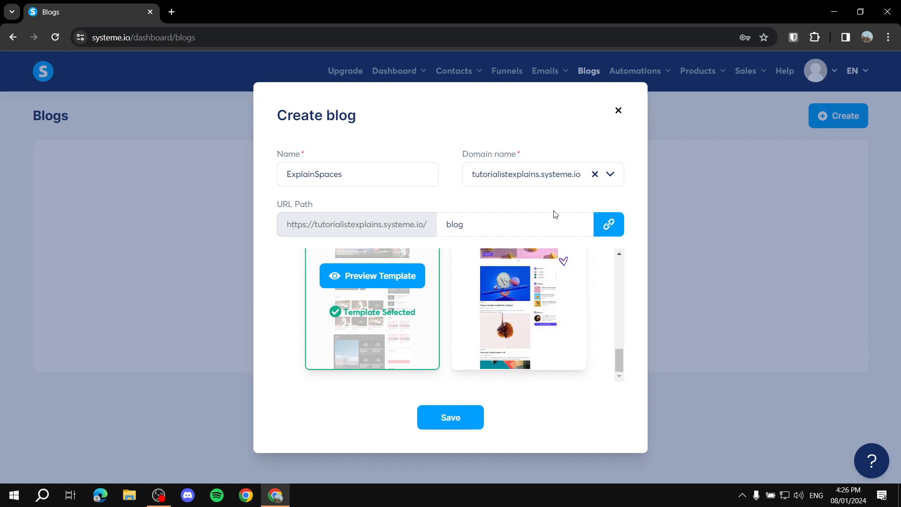
click(453, 426)
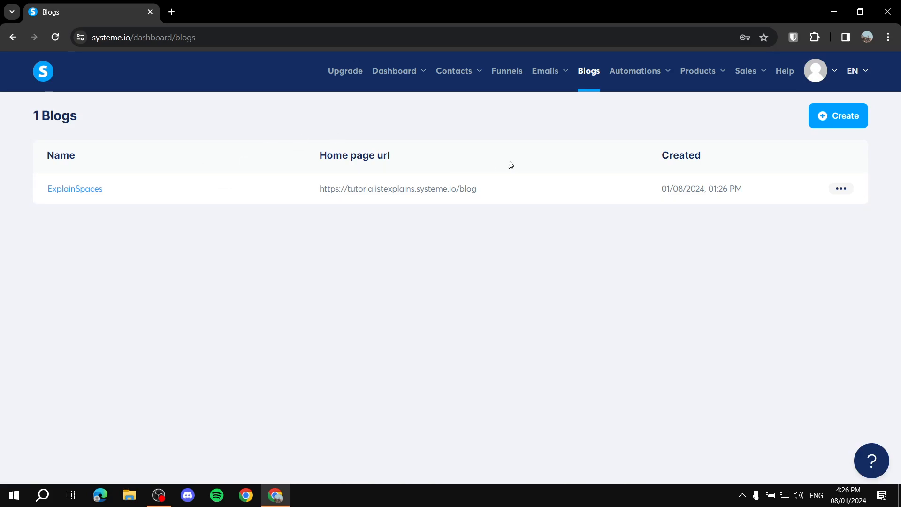
- Open the ExplainSpaces blog, look through its pages and categories, and check the actions available for Category 1
click(61, 190)
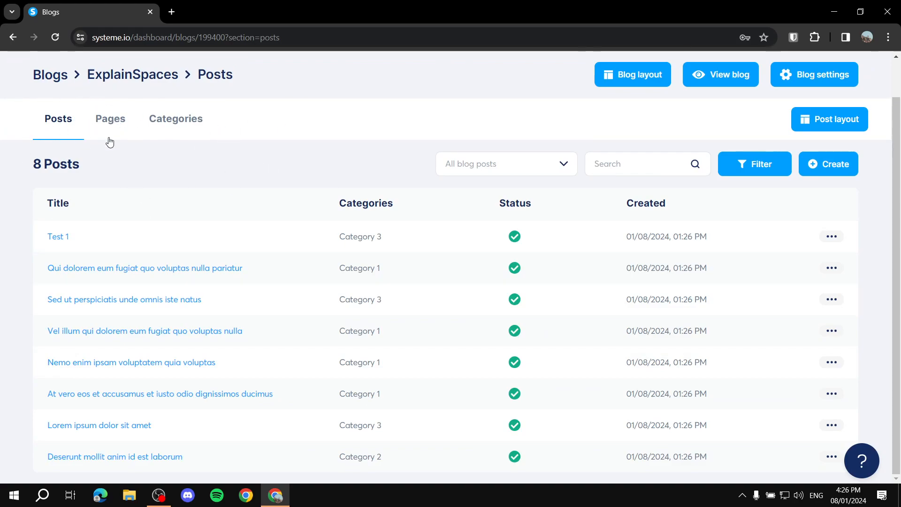
scroll(82, 200, up, 1)
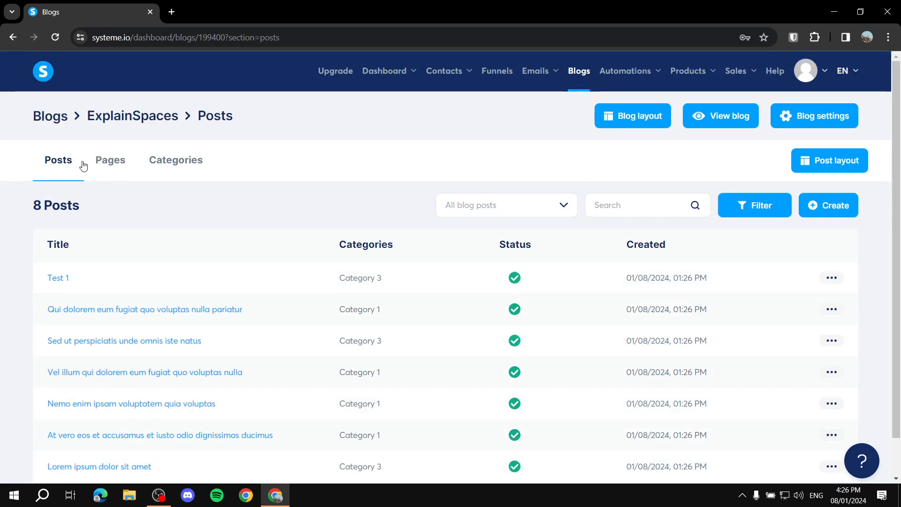
click(111, 176)
click(187, 161)
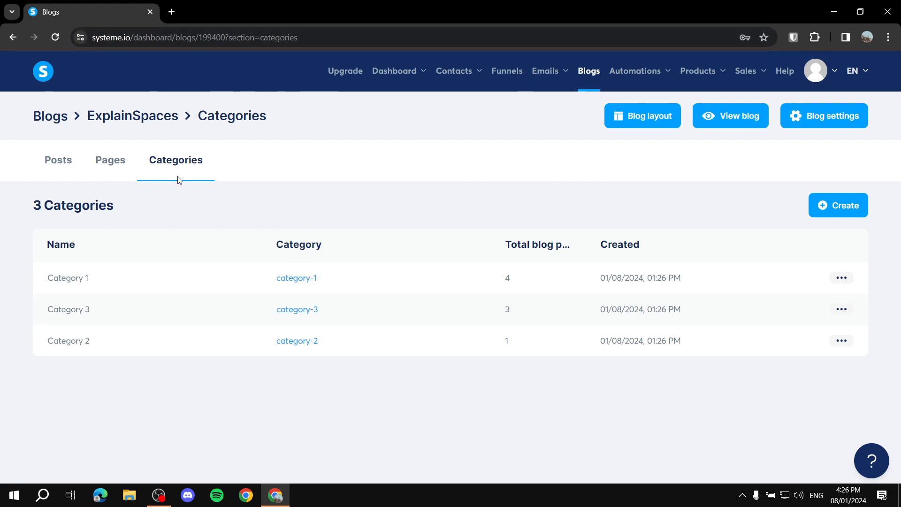
click(841, 309)
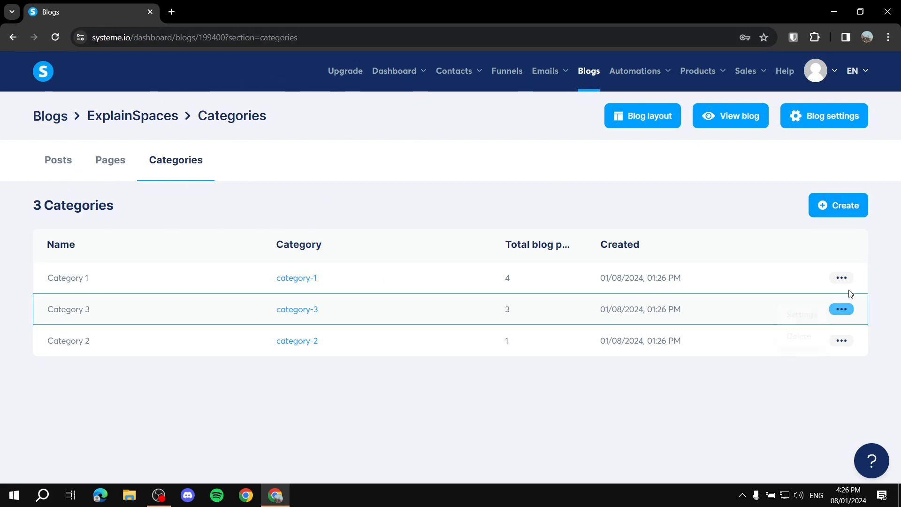
click(843, 279)
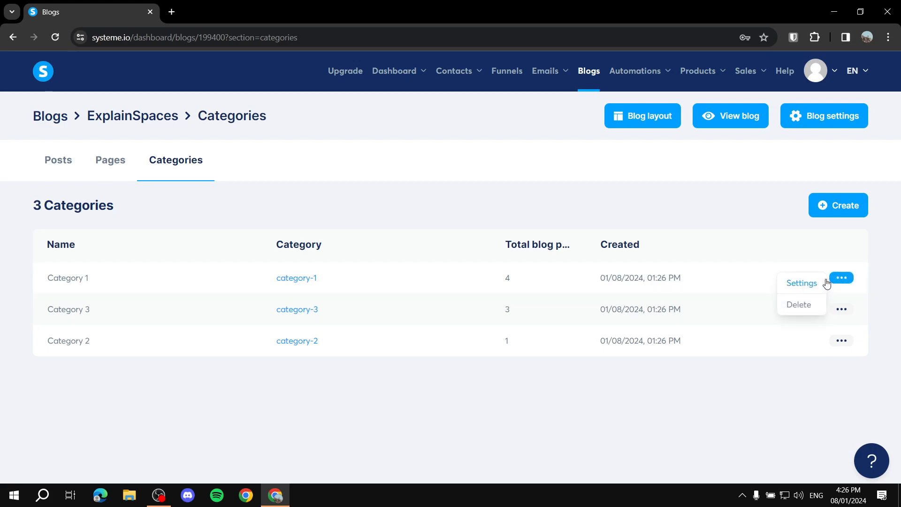
click(681, 348)
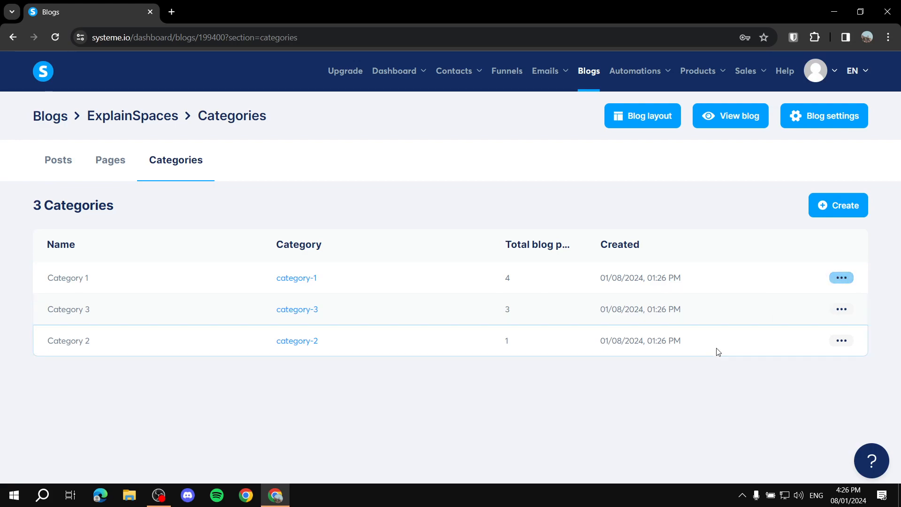
- Return to the blog's posts and review the list of posts
click(63, 164)
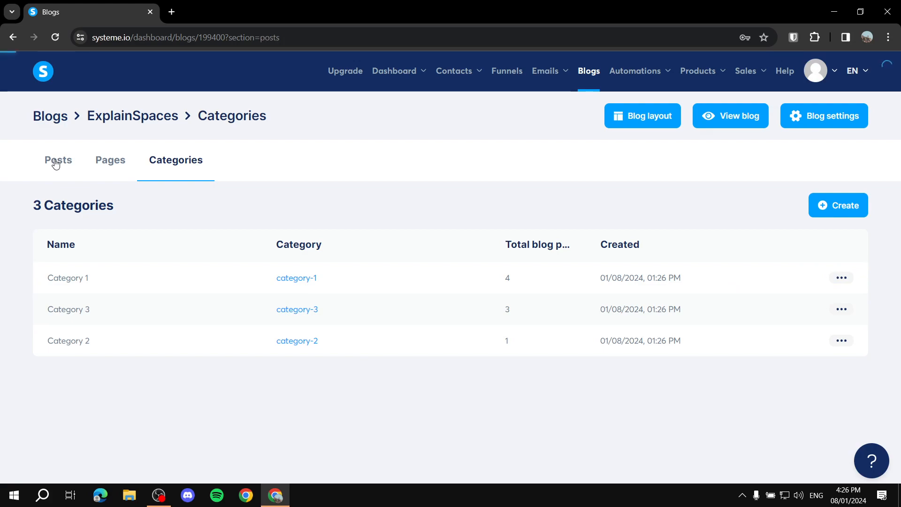
scroll(140, 164, down, 1)
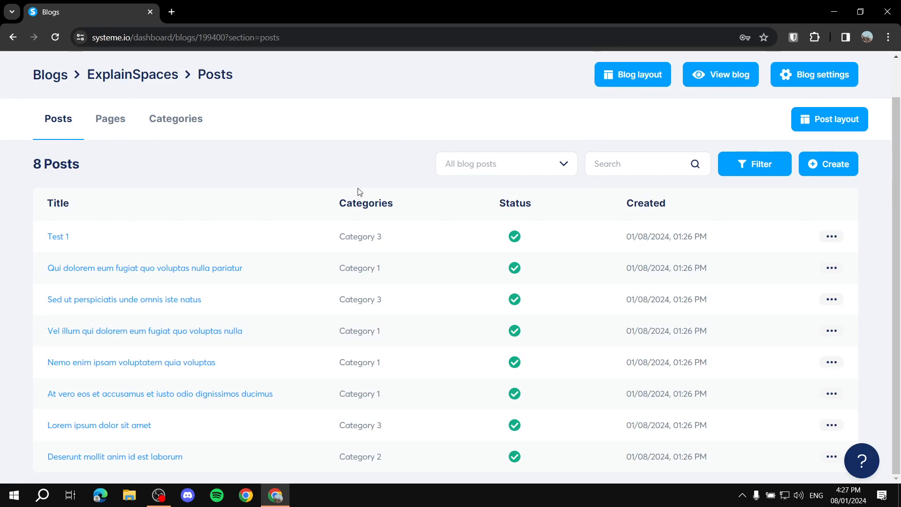
scroll(345, 192, up, 1)
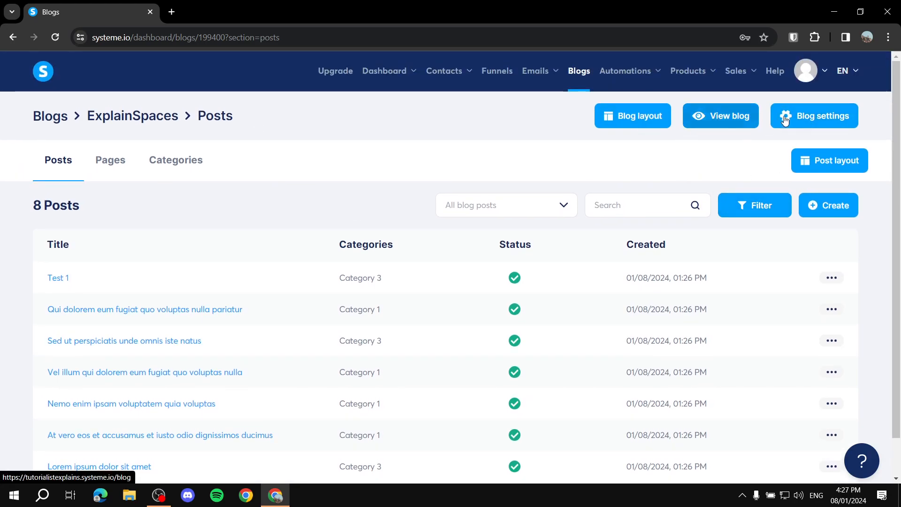
- Open the blog layout in the editor and look over the page from header to footer
click(623, 127)
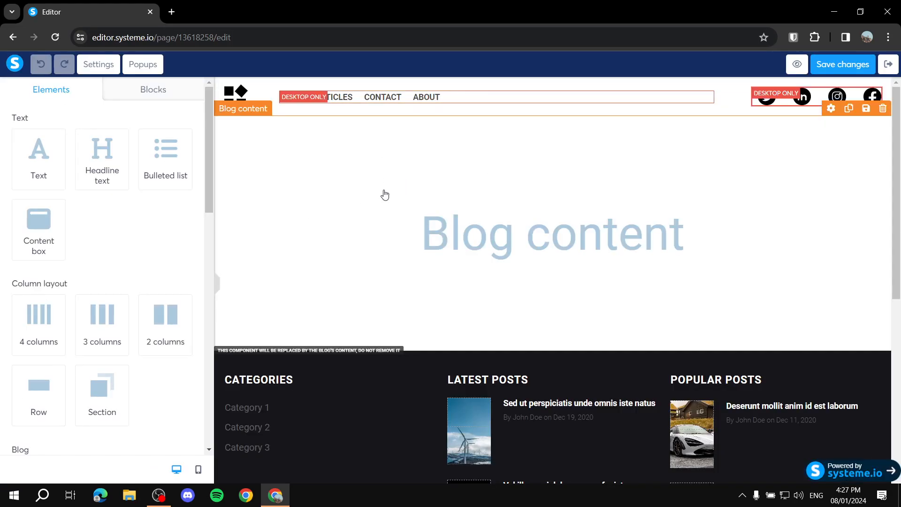
scroll(393, 227, down, 7)
scroll(507, 184, up, 7)
scroll(346, 271, down, 7)
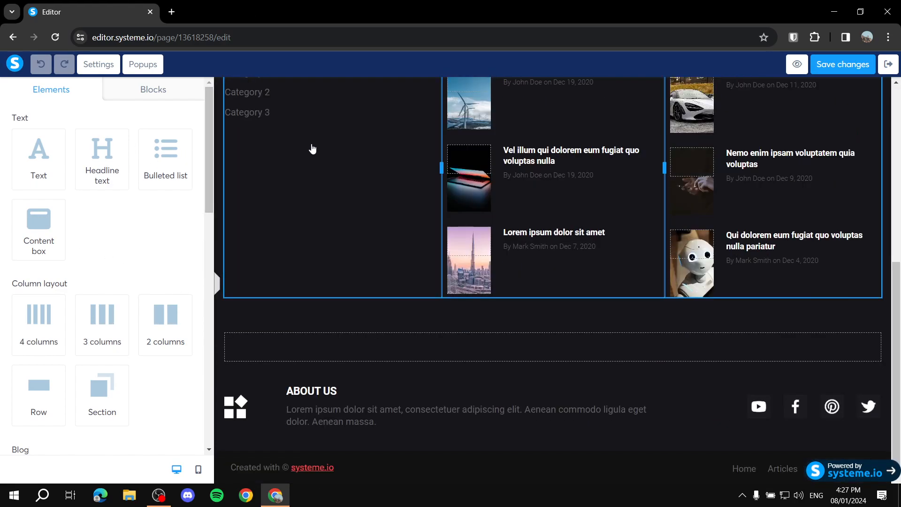
- Review the settings of the footer row holding categories and posts, and leave the layout editor without saving
click(243, 196)
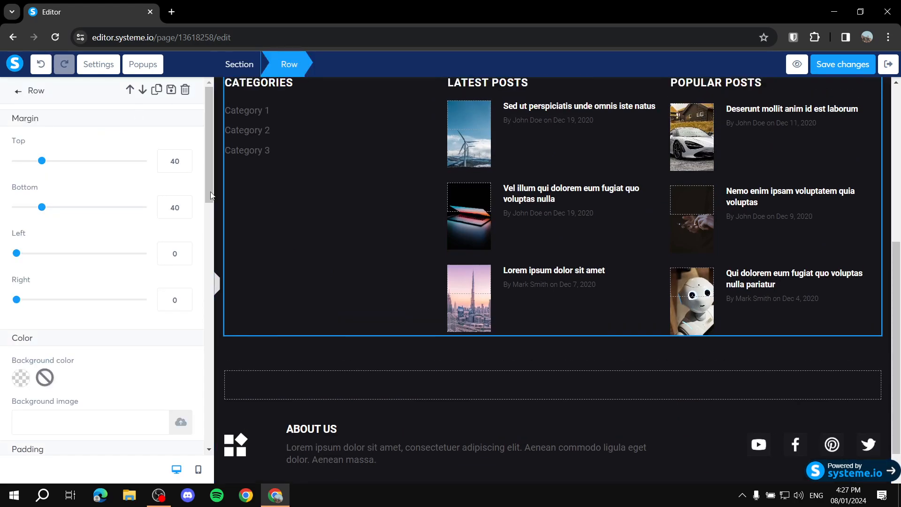
scroll(111, 268, down, 2)
scroll(108, 273, down, 11)
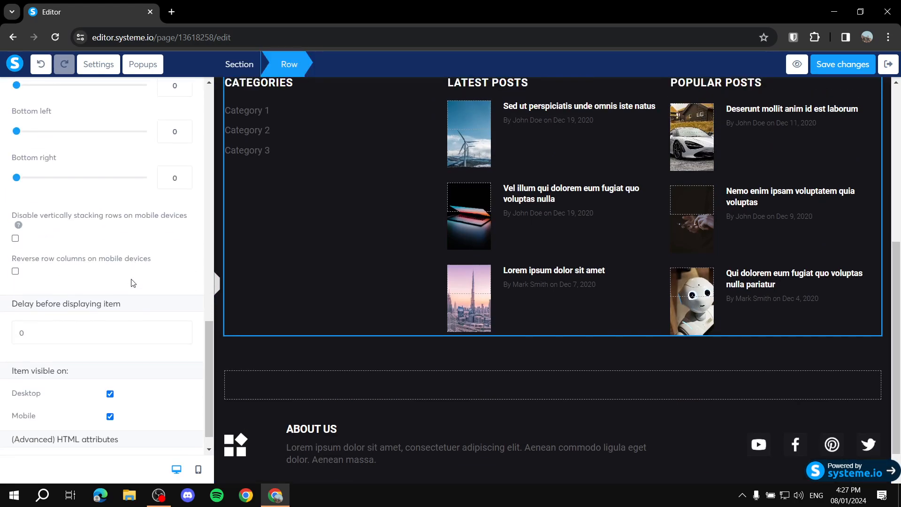
scroll(130, 276, down, 1)
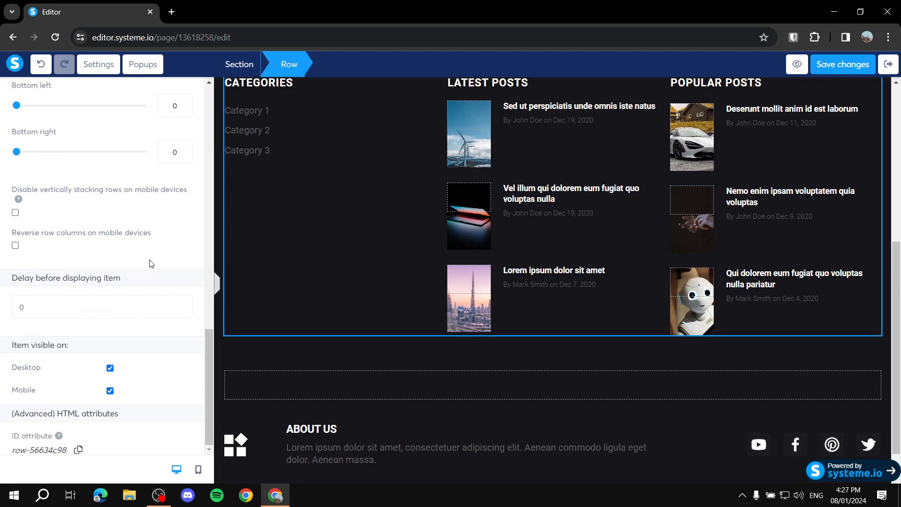
scroll(156, 263, up, 14)
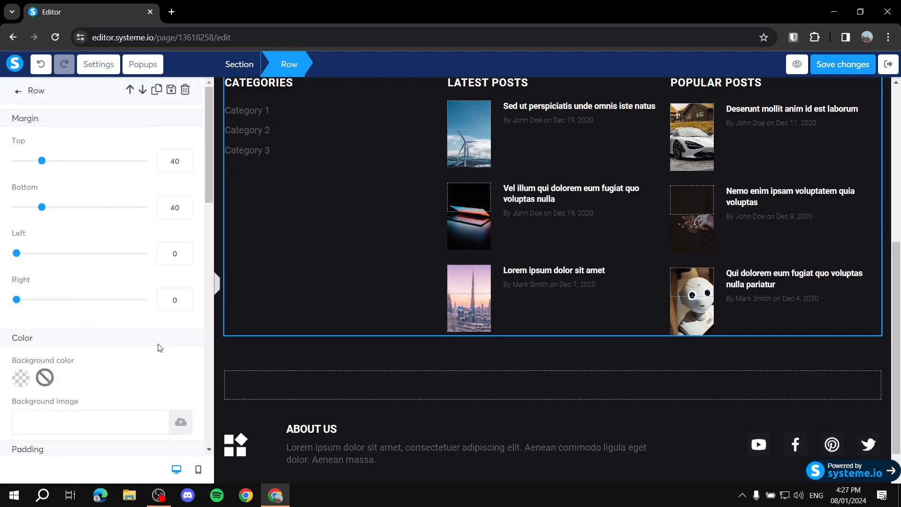
click(12, 37)
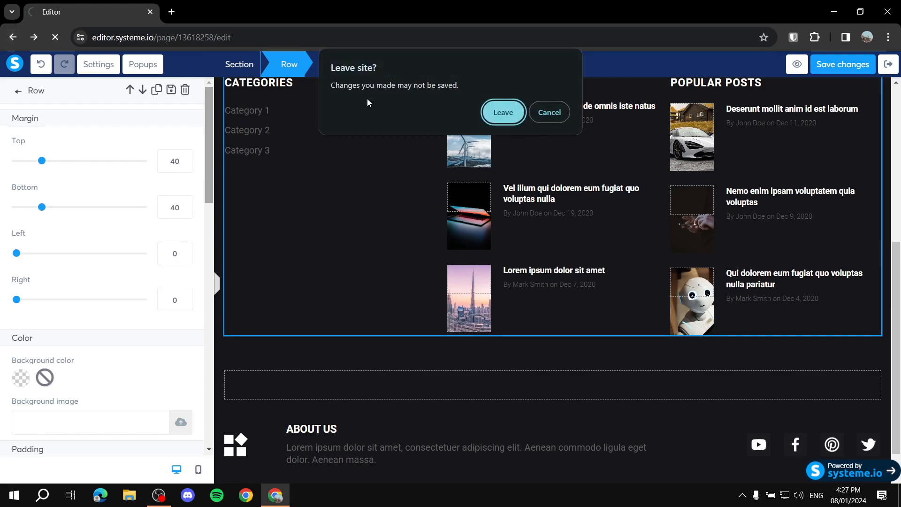
click(503, 113)
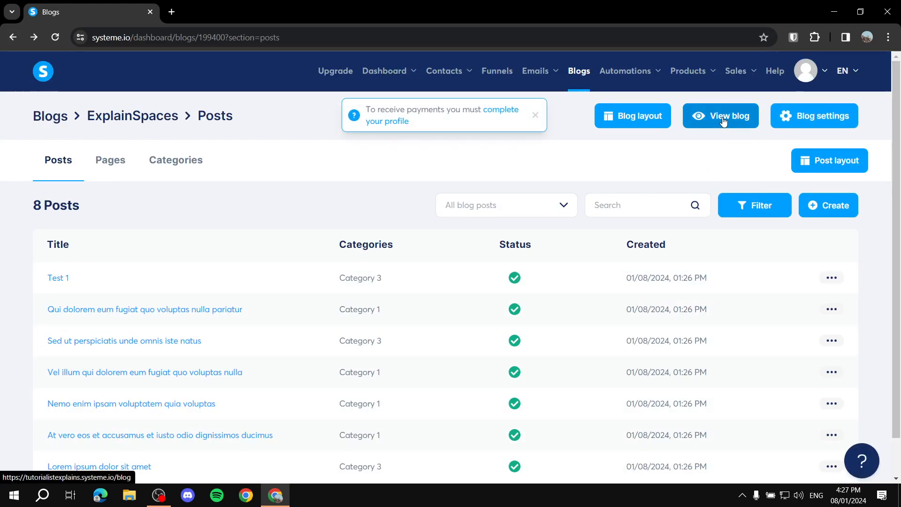
- View the live ExplainSpaces blog, look over its home page, and close it
click(720, 115)
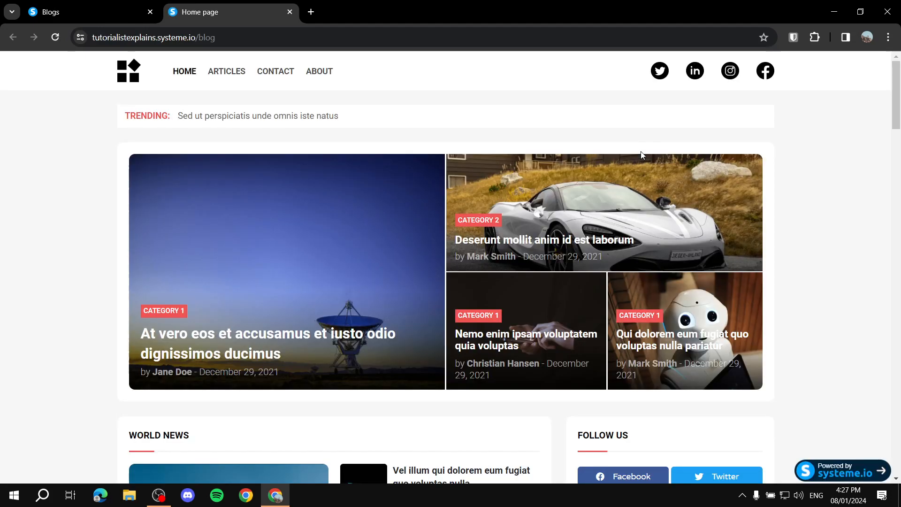
scroll(797, 203, down, 15)
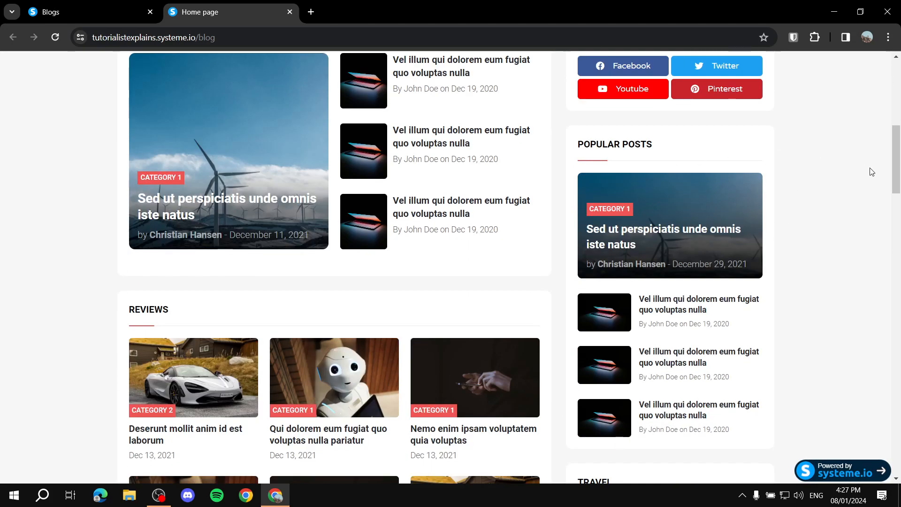
scroll(728, 225, up, 10)
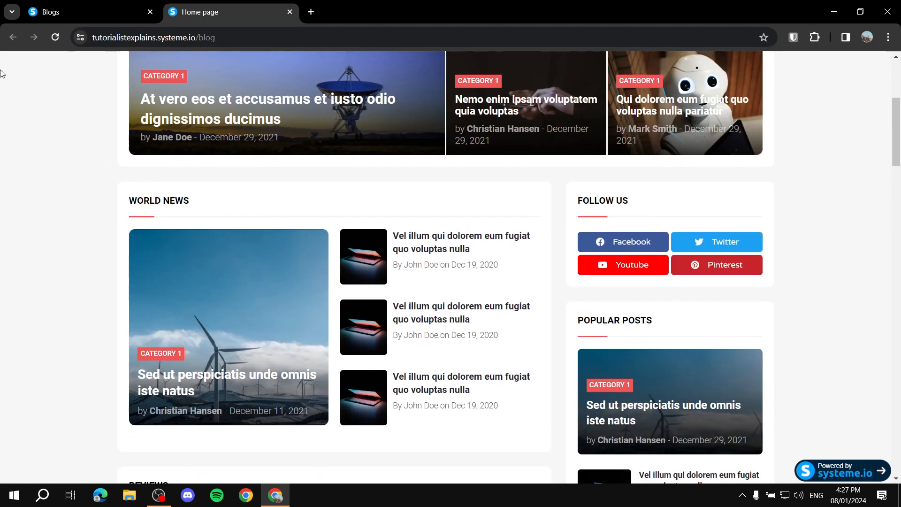
click(289, 12)
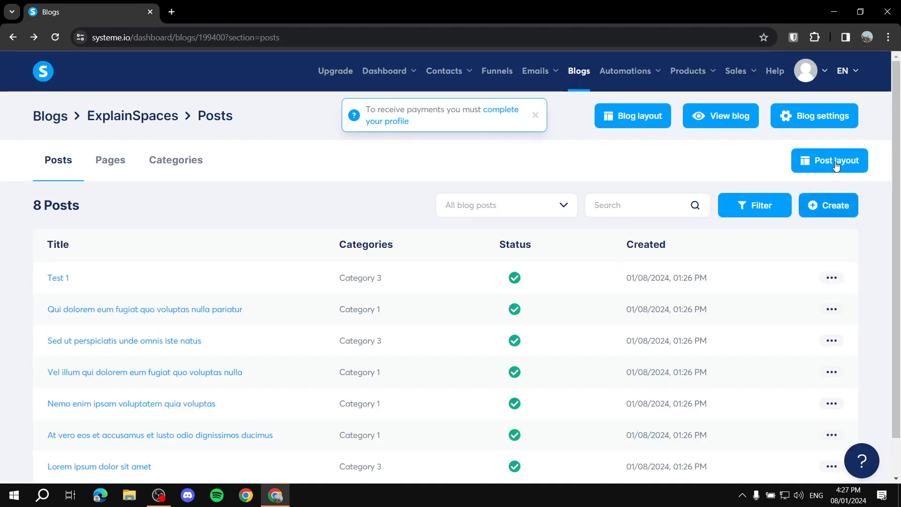
- Check the blog's name, domain, URL path and language settings, and close them without changes
click(816, 117)
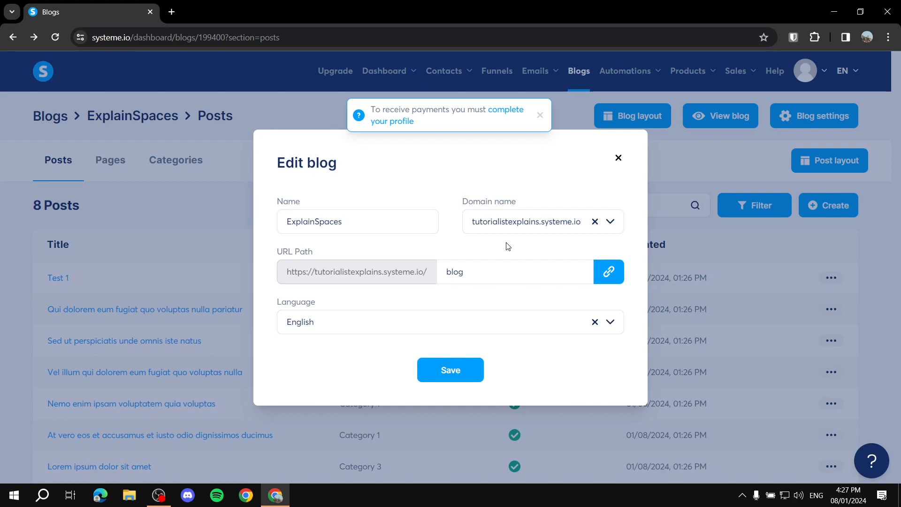
click(617, 159)
scroll(669, 170, down, 1)
scroll(668, 168, up, 1)
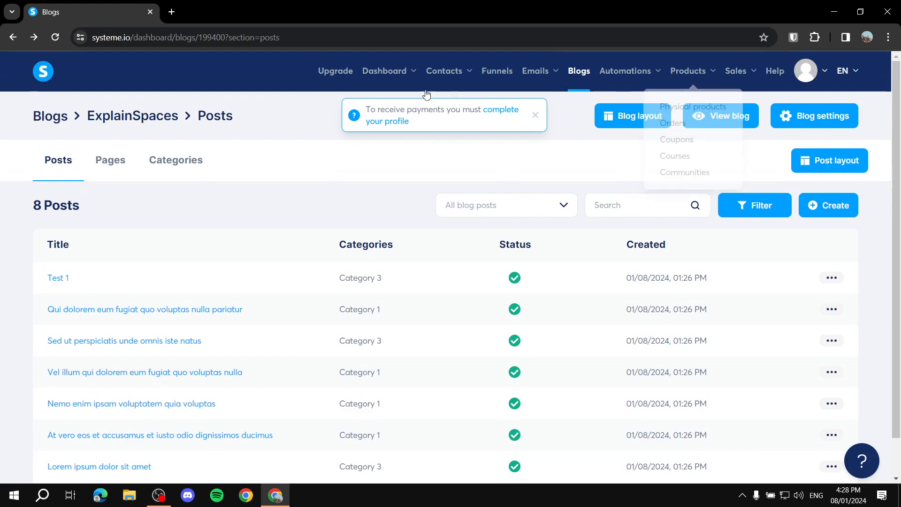
- Reopen the blog layout in the editor, continue from the unsaved session, and look over the available elements
click(639, 116)
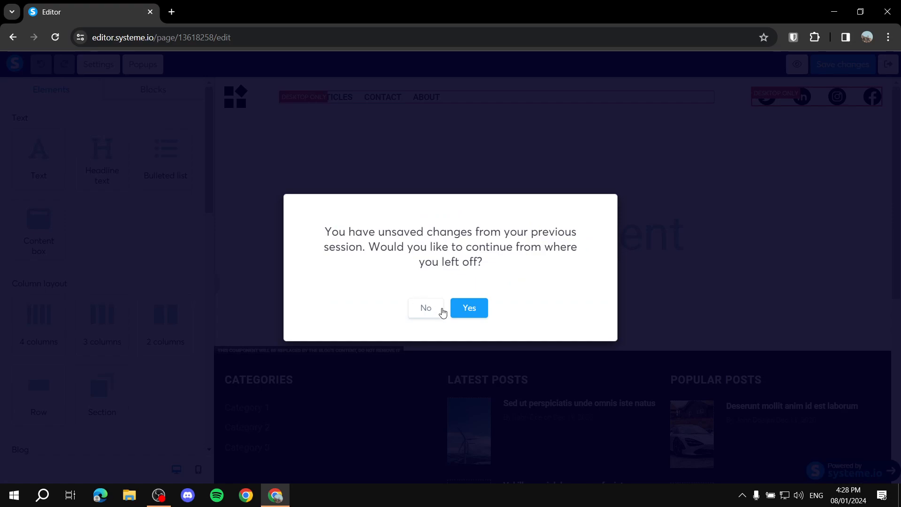
click(468, 308)
scroll(98, 229, down, 4)
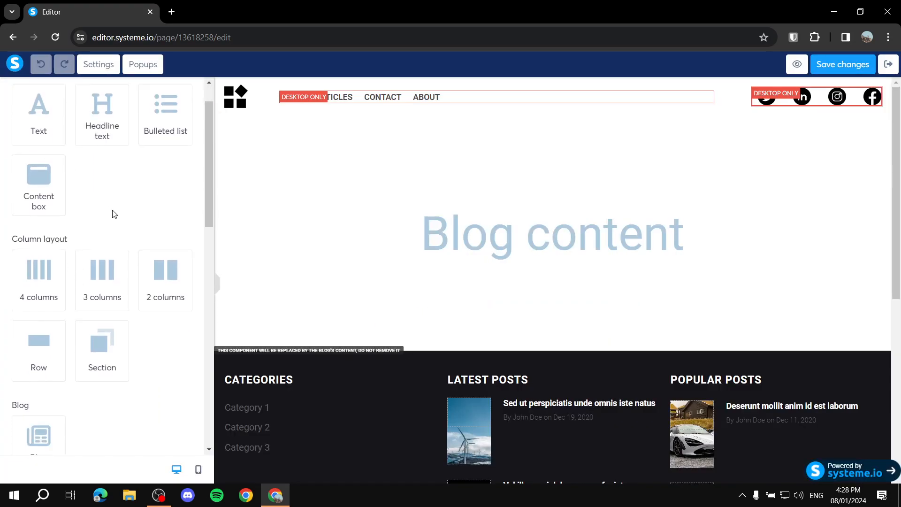
scroll(70, 197, up, 4)
- Add a Text element between the footer's Categories heading and its category list, and check its placement
drag(48, 164, 382, 423)
scroll(451, 364, down, 5)
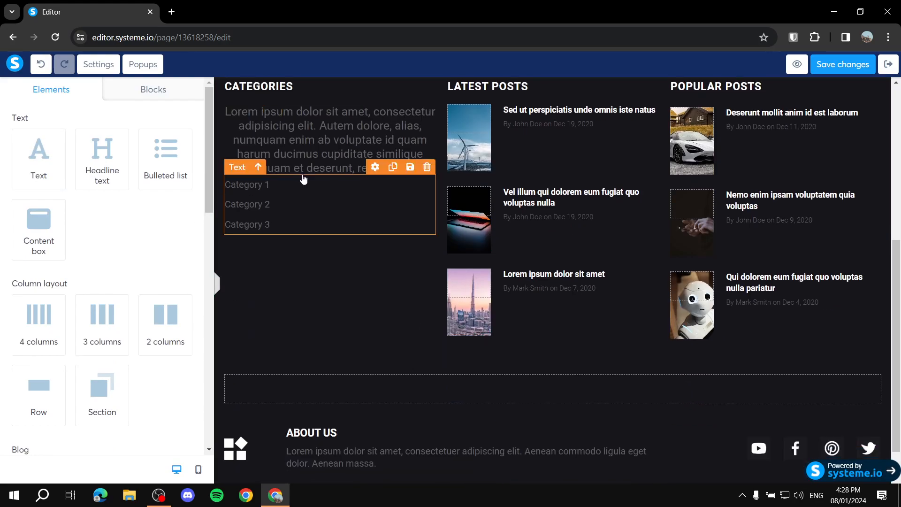
scroll(304, 179, up, 2)
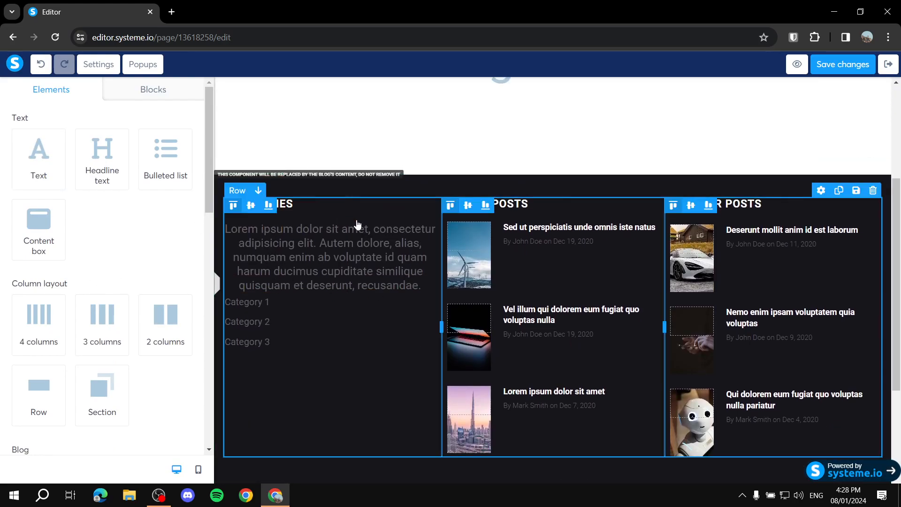
scroll(358, 226, up, 3)
scroll(533, 231, down, 1)
scroll(328, 251, down, 1)
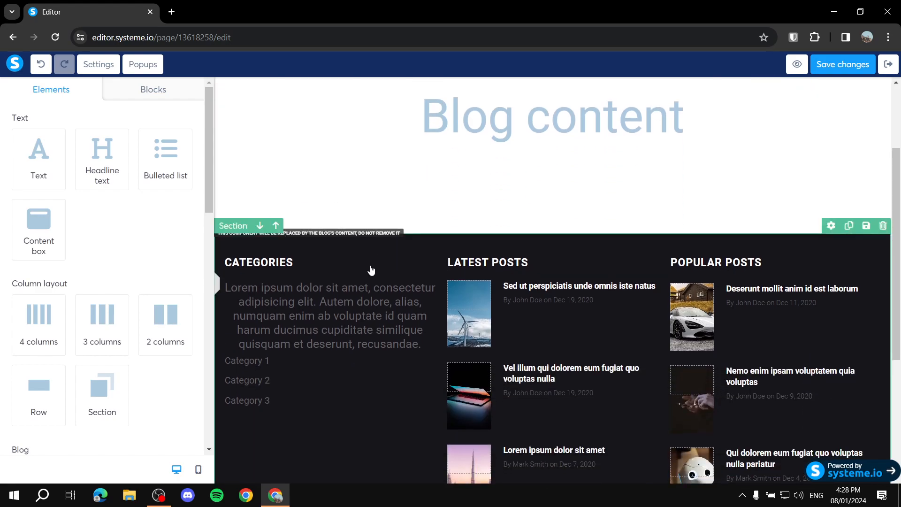
scroll(374, 240, down, 1)
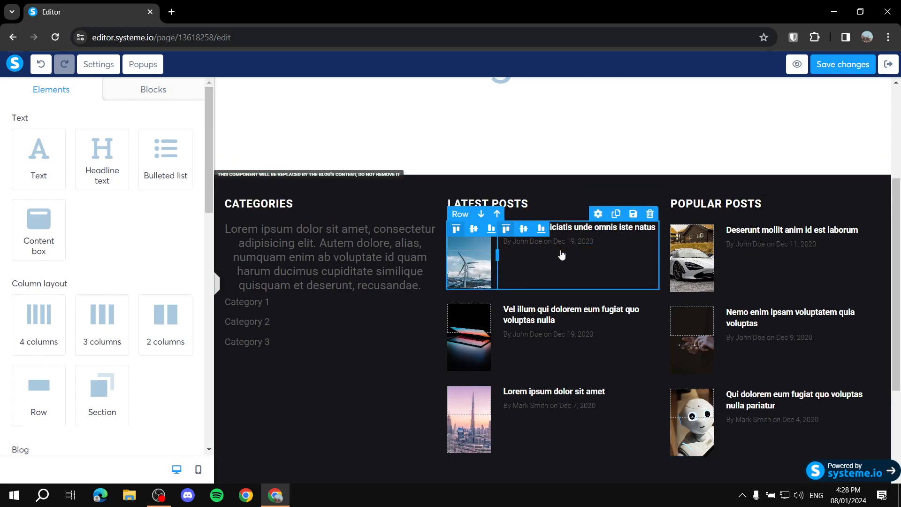
- Review the margin, background image, rounded corner and mobile settings of the first Latest Posts image row
click(486, 261)
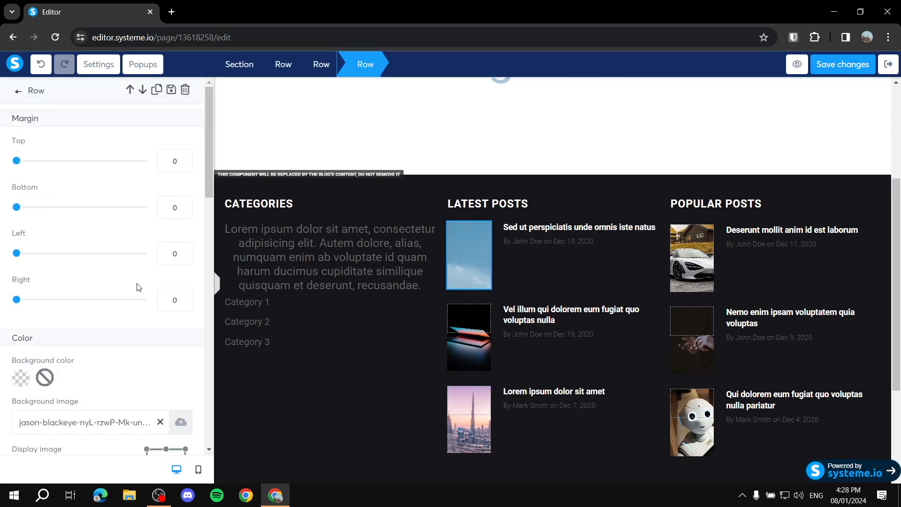
scroll(125, 297, down, 10)
scroll(107, 298, up, 4)
scroll(168, 229, down, 15)
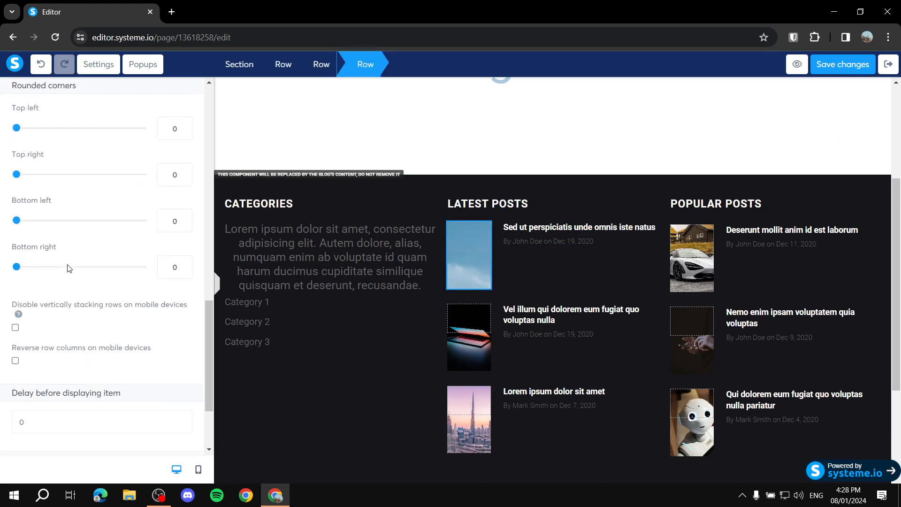
scroll(107, 303, up, 20)
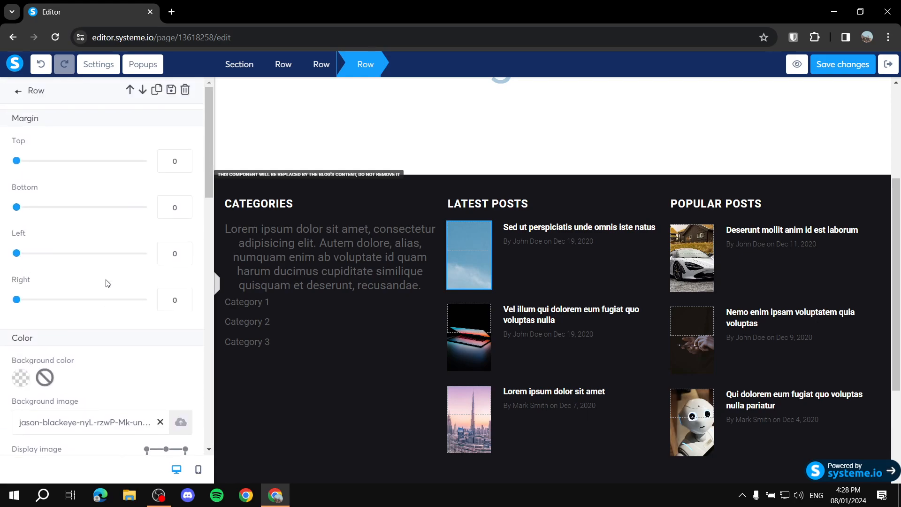
- Review the typography, margin, padding and visibility settings of the footer's category list text, and deselect it
click(333, 340)
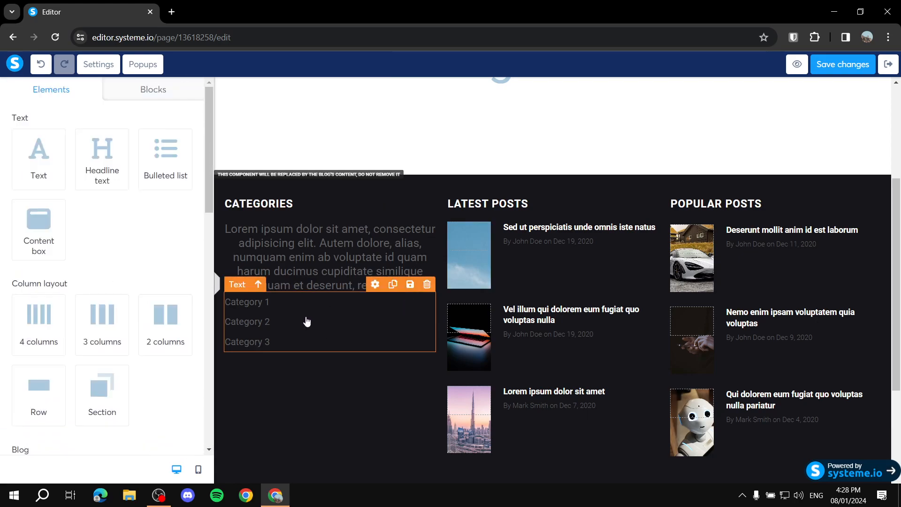
click(327, 334)
scroll(109, 279, down, 6)
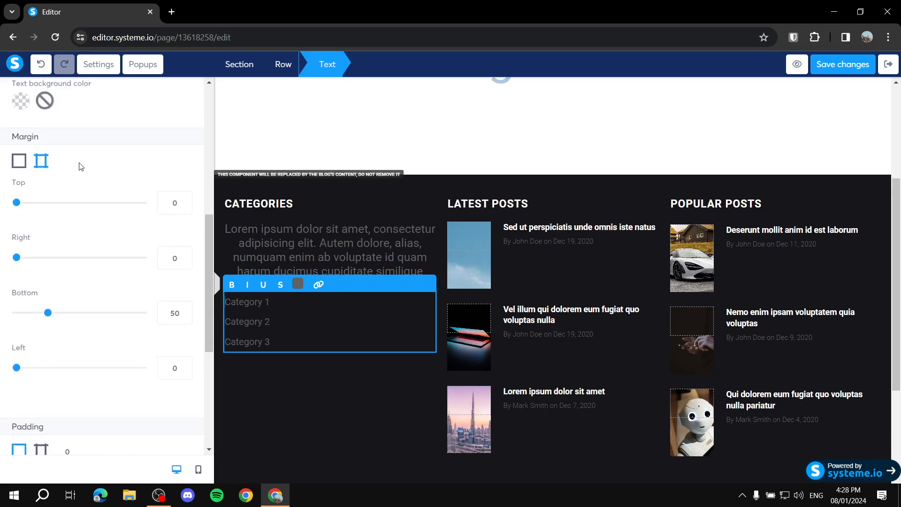
scroll(103, 268, down, 5)
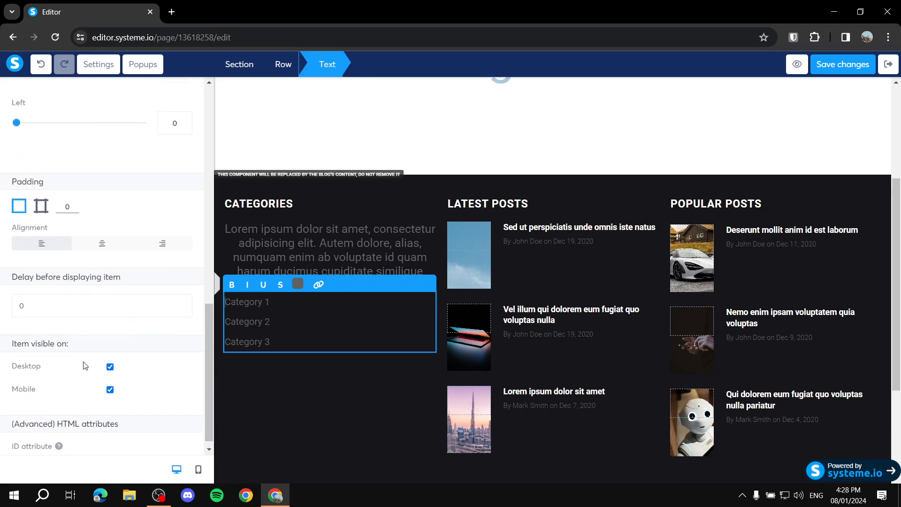
scroll(80, 361, up, 10)
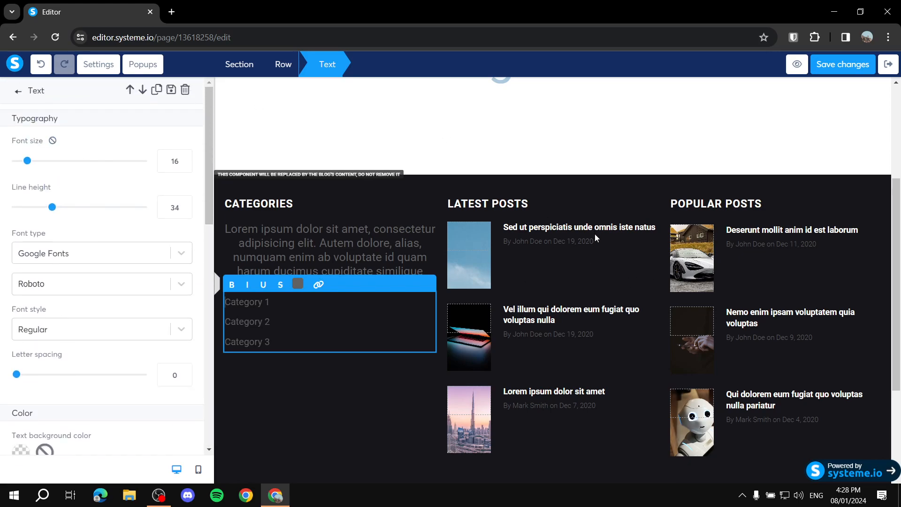
click(359, 122)
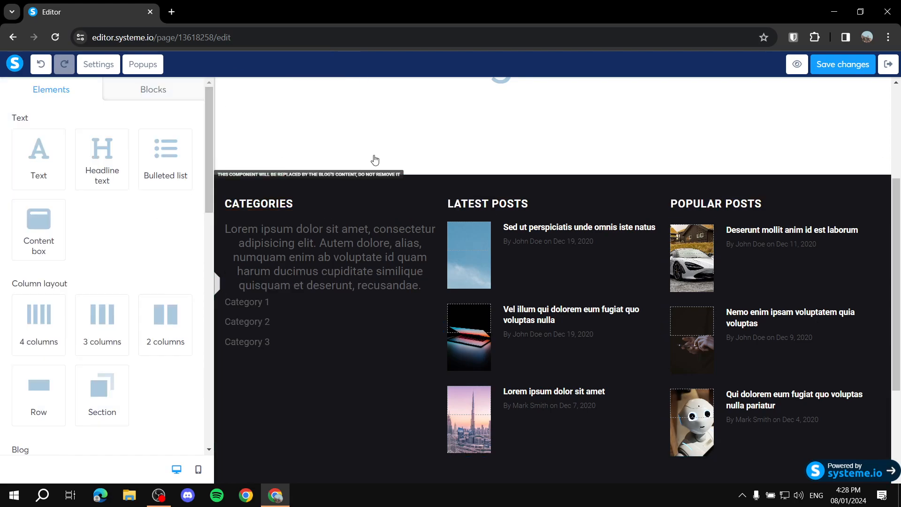
- Look over the rest of the footer and inspect the settings of the Blog content placeholder
scroll(502, 259, down, 2)
scroll(502, 259, down, 1)
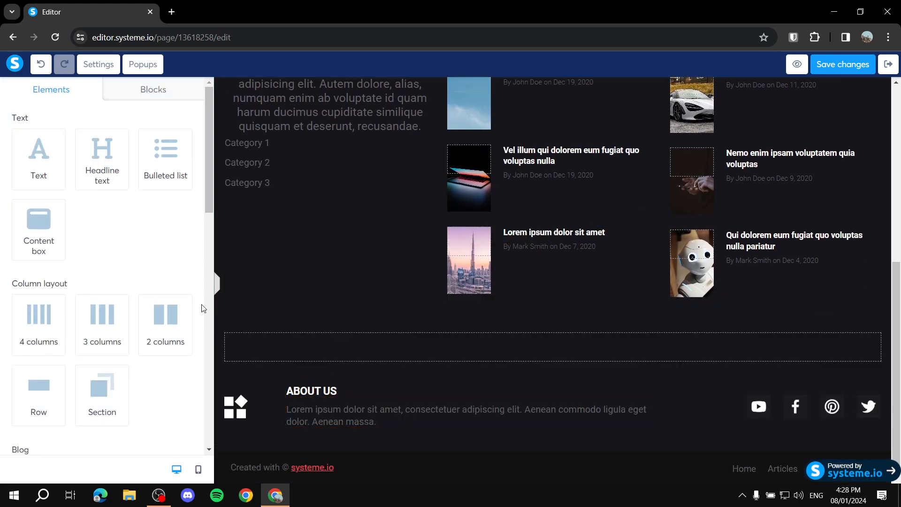
scroll(361, 239, up, 7)
scroll(506, 247, down, 1)
click(317, 132)
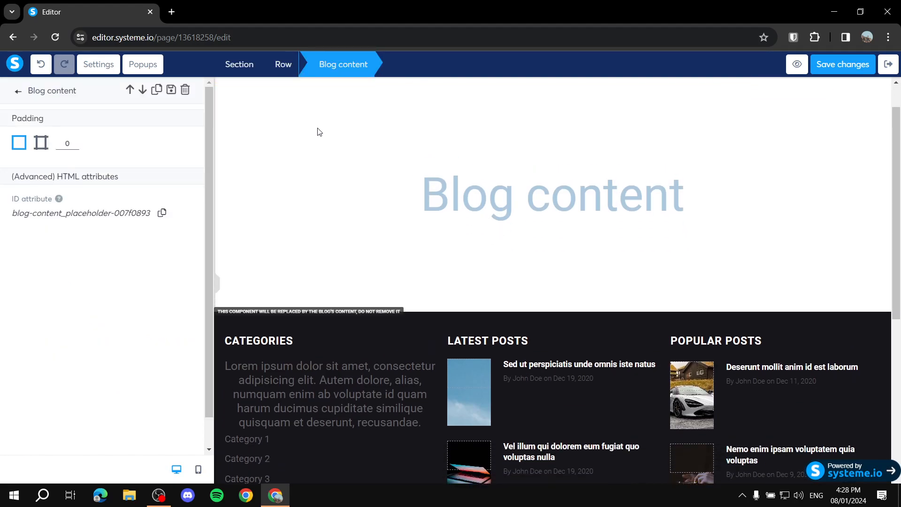
click(570, 193)
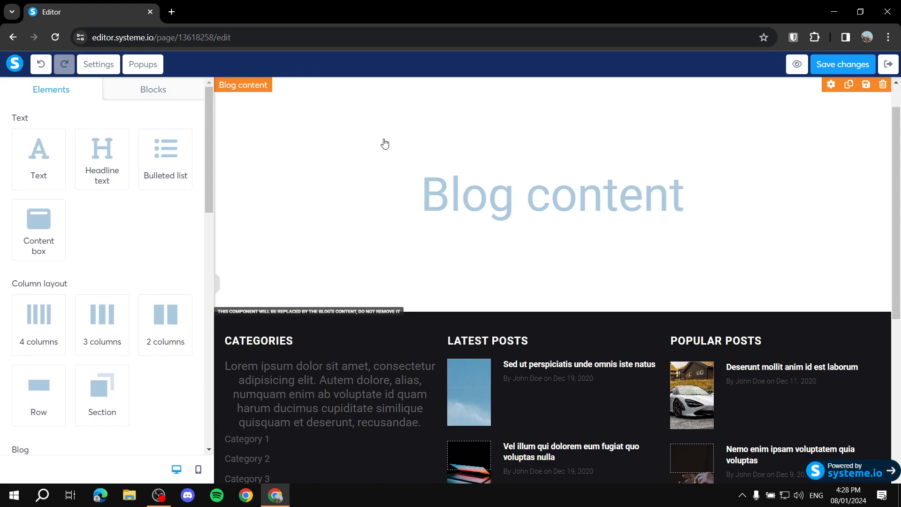
- Try blue shades as the background color of the footer section with categories and posts, and set it to black (000000)
click(734, 327)
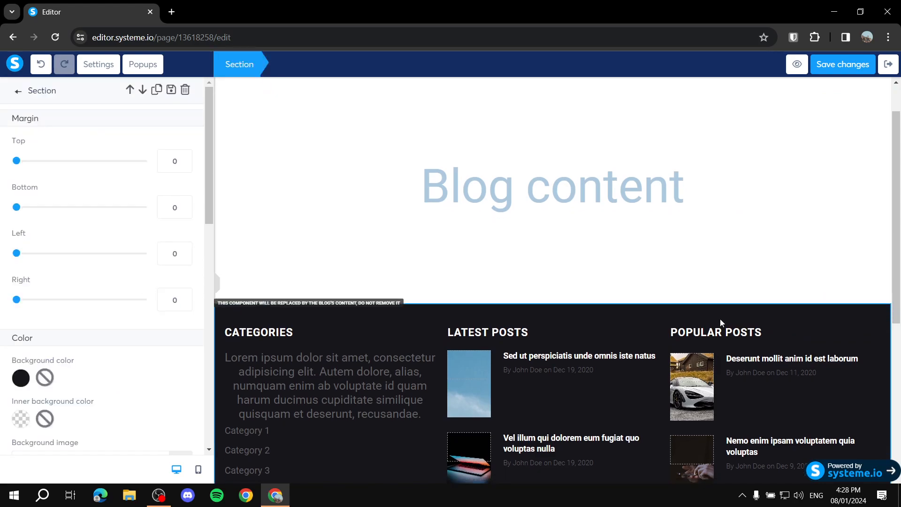
scroll(750, 267, down, 5)
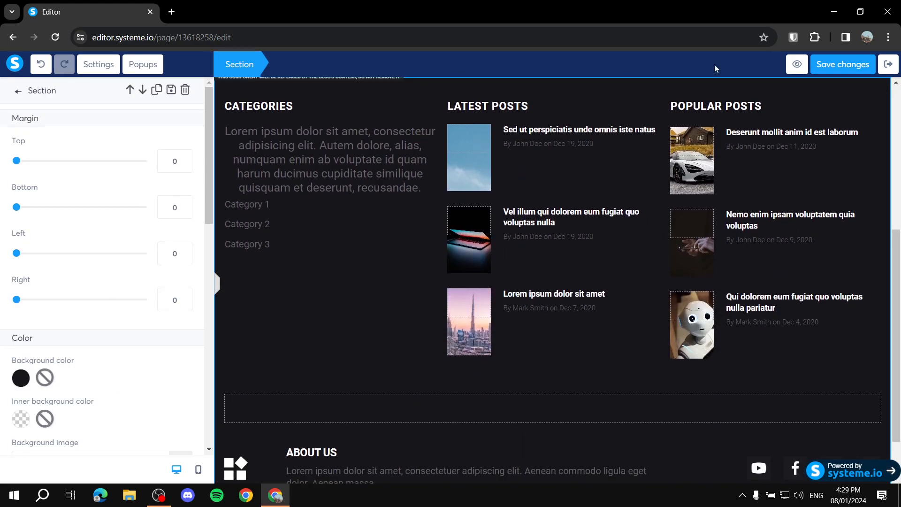
click(20, 378)
drag(155, 327, 232, 274)
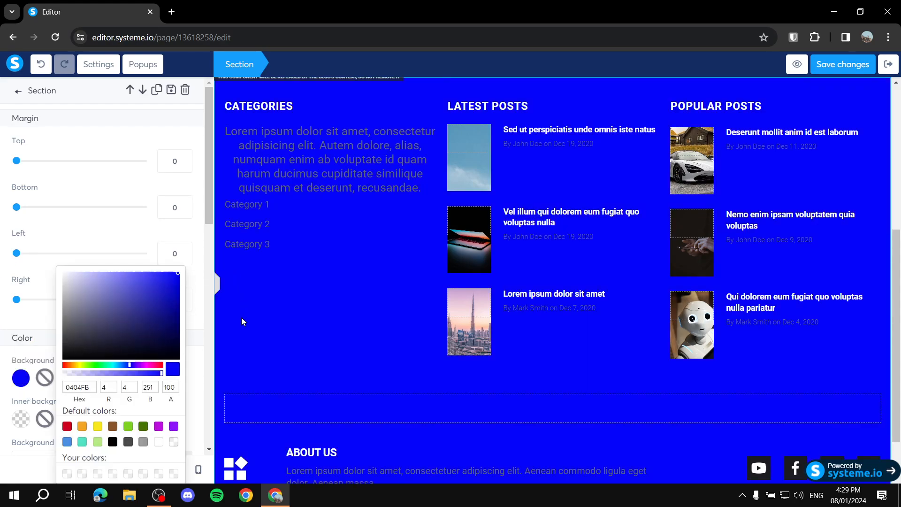
mouse_move(101, 343)
mouse_down()
mouse_move(89, 348)
mouse_move(113, 348)
mouse_up()
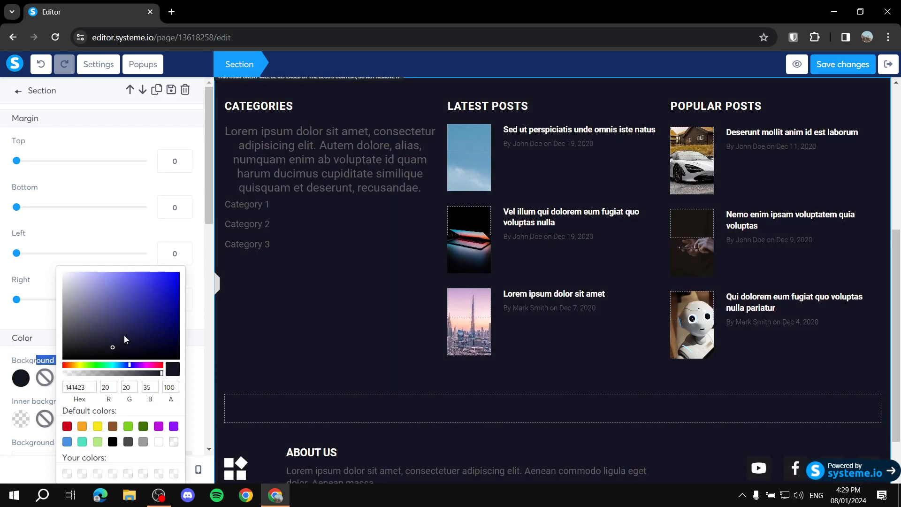
click(212, 306)
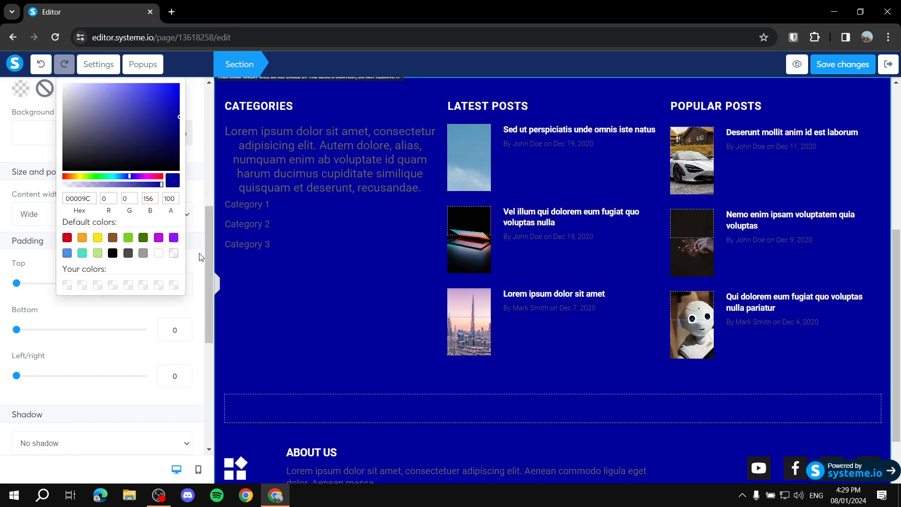
click(112, 240)
click(113, 255)
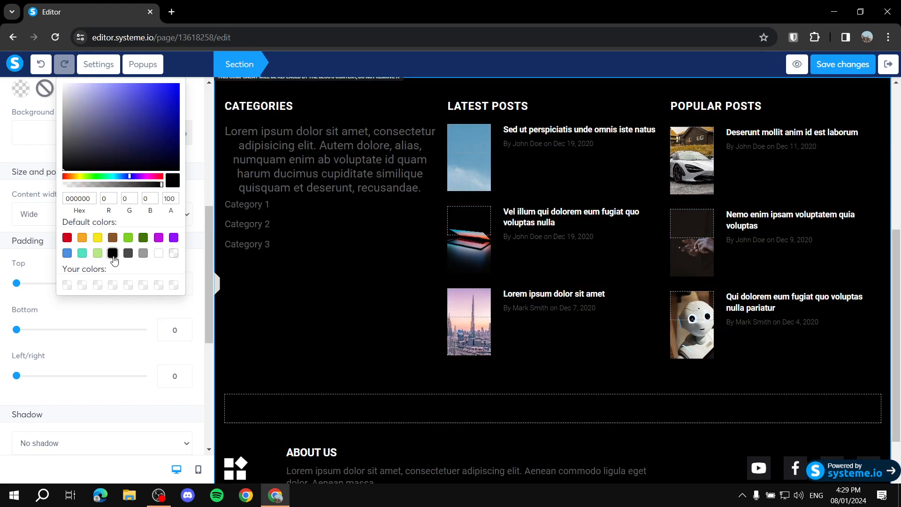
- Browse the available page elements and inspect the settings of the third Latest Posts image row in the footer
click(232, 297)
scroll(85, 270, down, 5)
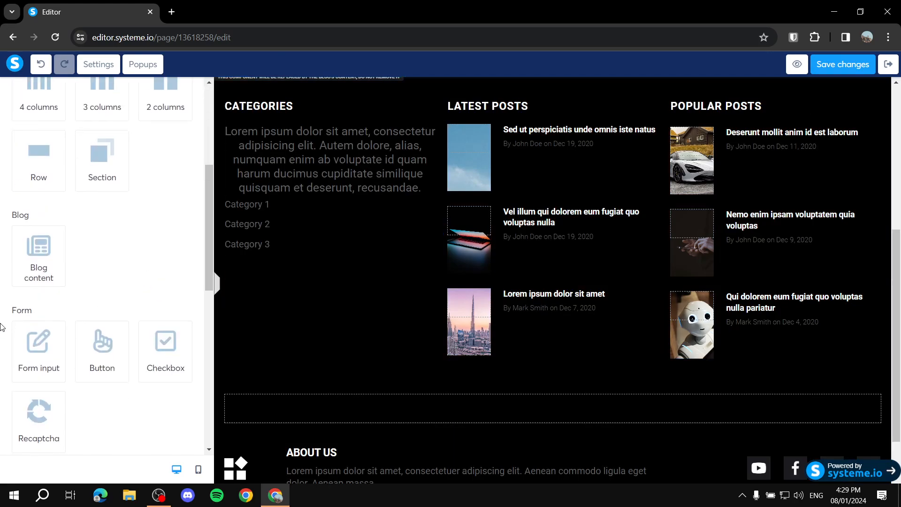
scroll(107, 100, down, 7)
scroll(107, 191, down, 3)
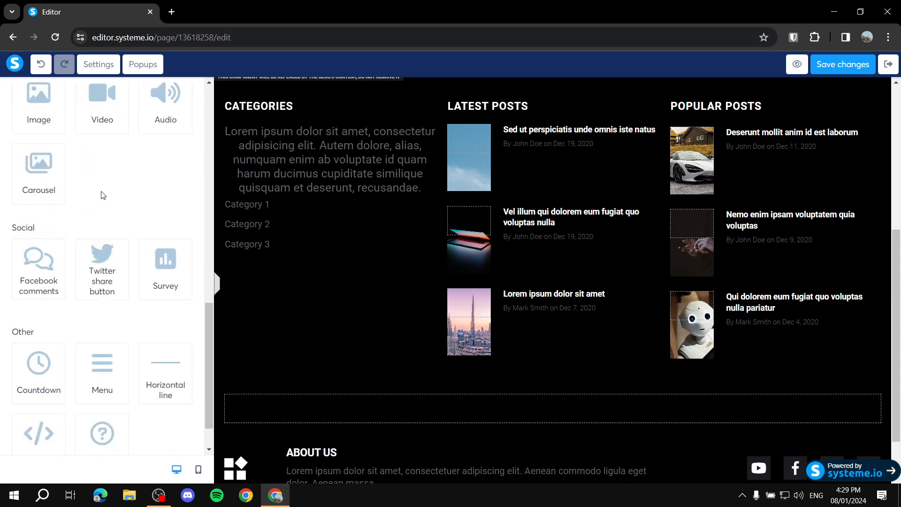
click(469, 324)
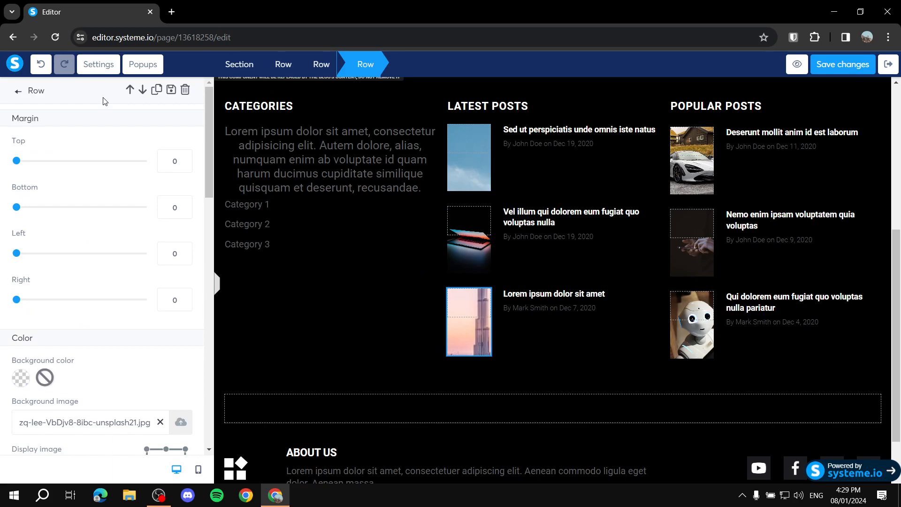
- Leave the layout editor for the blog's posts list, view the post "Qui dolorem eum fugiat quo voluptas nulla pariatur" in the editor, and return
click(13, 37)
click(501, 108)
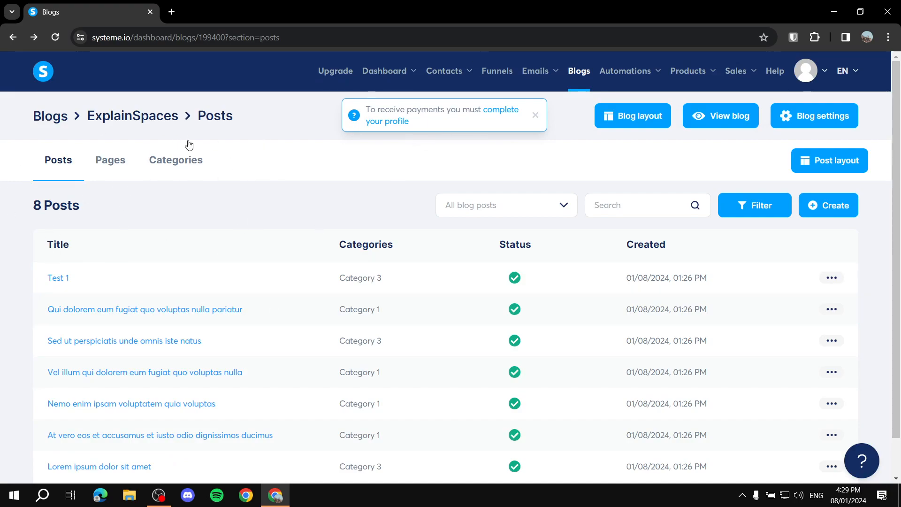
scroll(165, 282, down, 1)
click(156, 271)
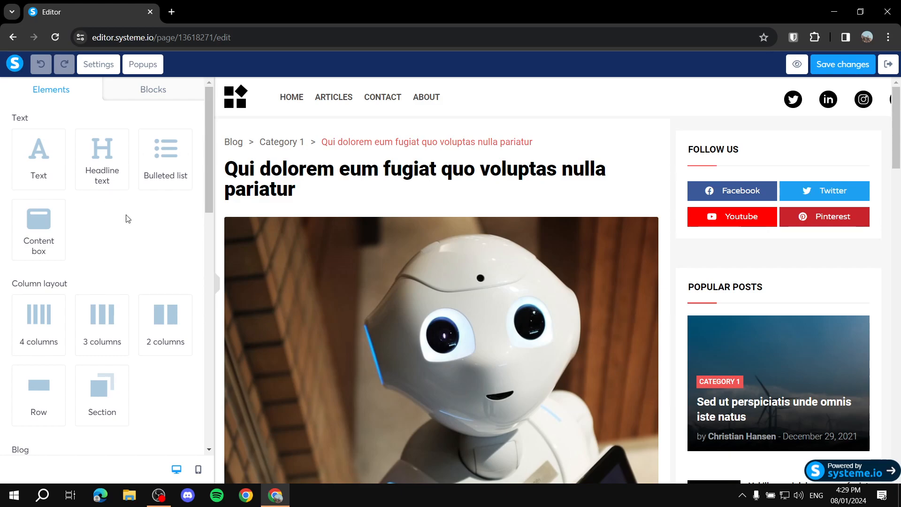
click(12, 37)
- Open the Test 1 post for editing and look over its whole page down to the footer
click(831, 236)
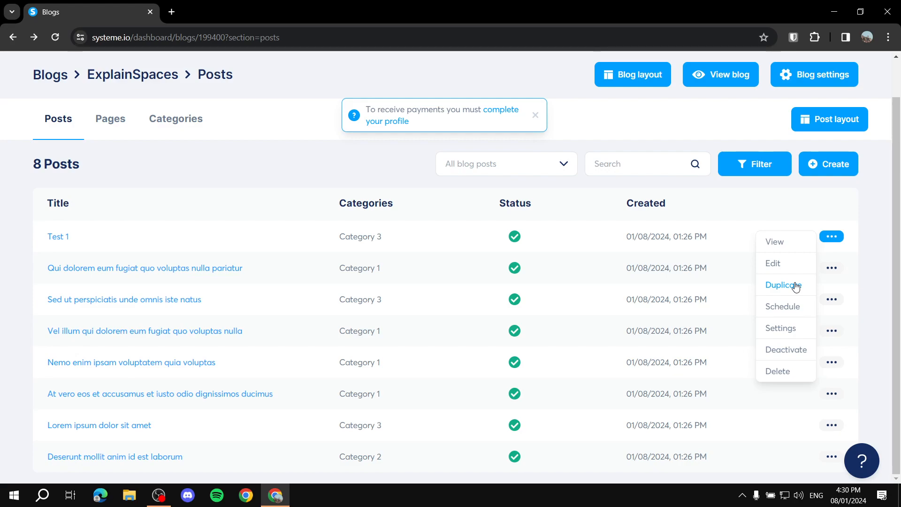
click(780, 265)
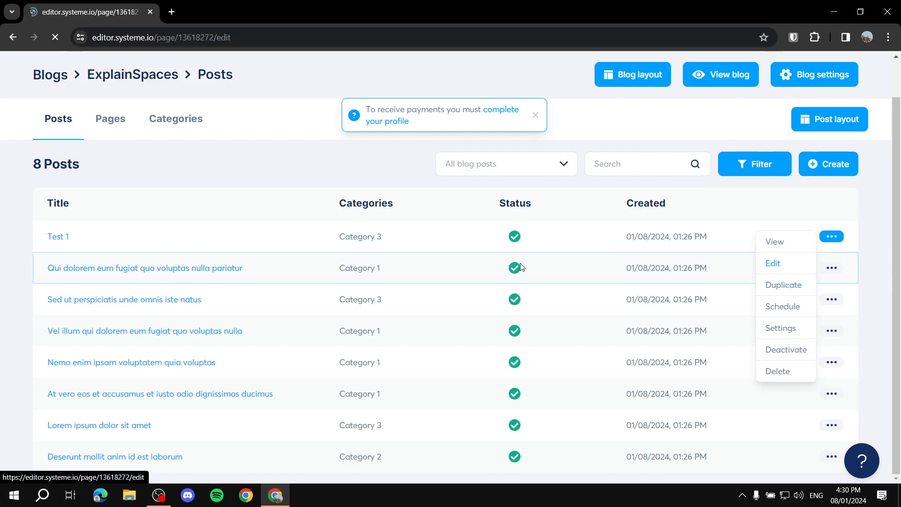
scroll(418, 274, down, 3)
scroll(353, 278, up, 3)
scroll(421, 263, down, 15)
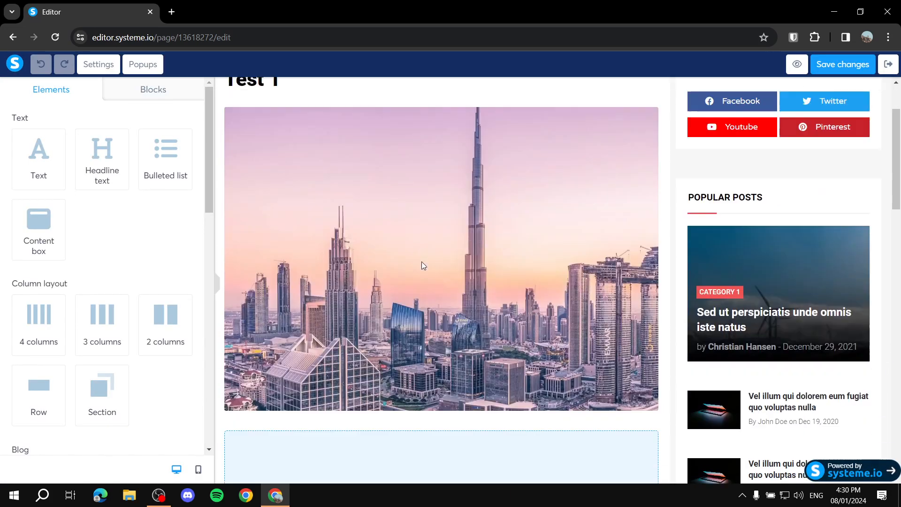
scroll(451, 240, down, 5)
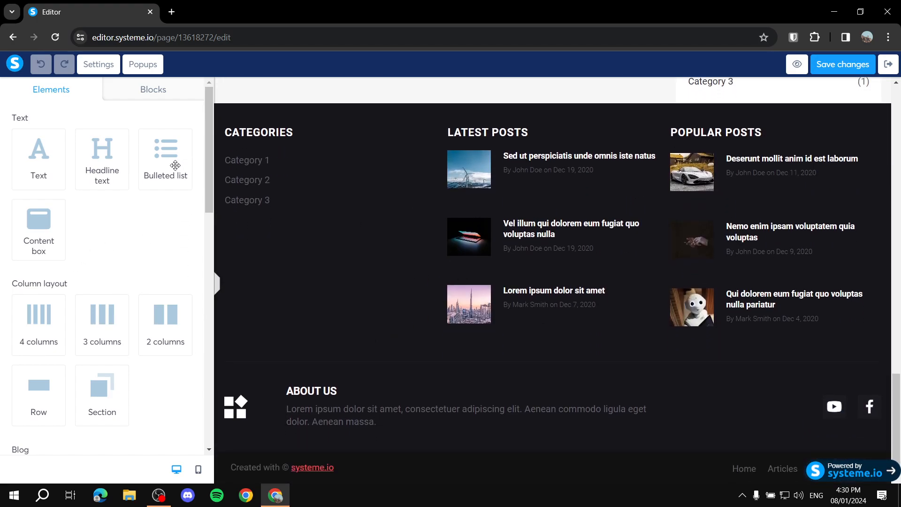
scroll(484, 233, up, 20)
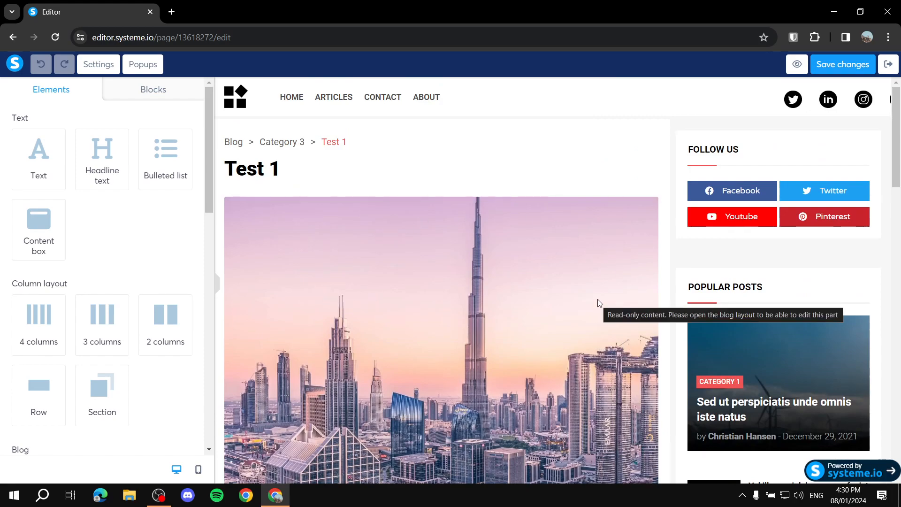
- Look through the ready-made block categories, including Welcome, and the rest of the available elements for the post
click(177, 96)
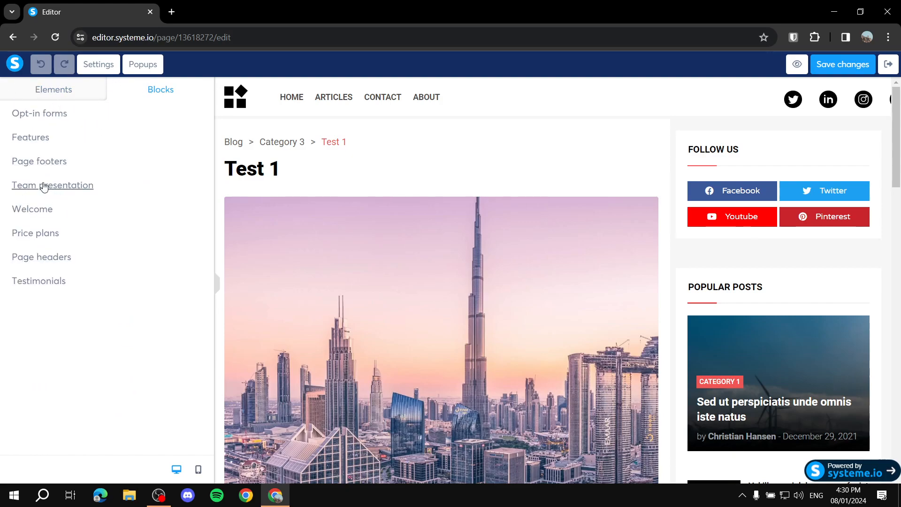
click(28, 209)
scroll(153, 201, down, 3)
scroll(153, 201, up, 3)
click(54, 89)
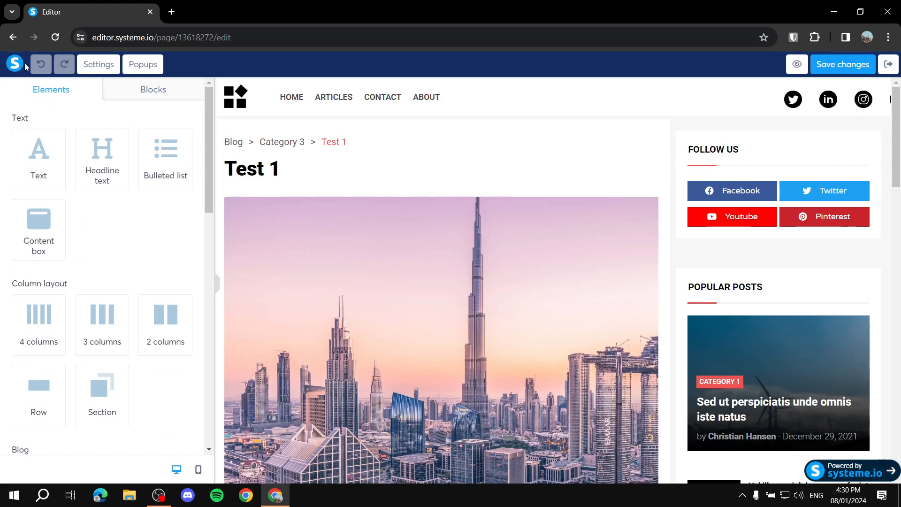
scroll(115, 171, down, 10)
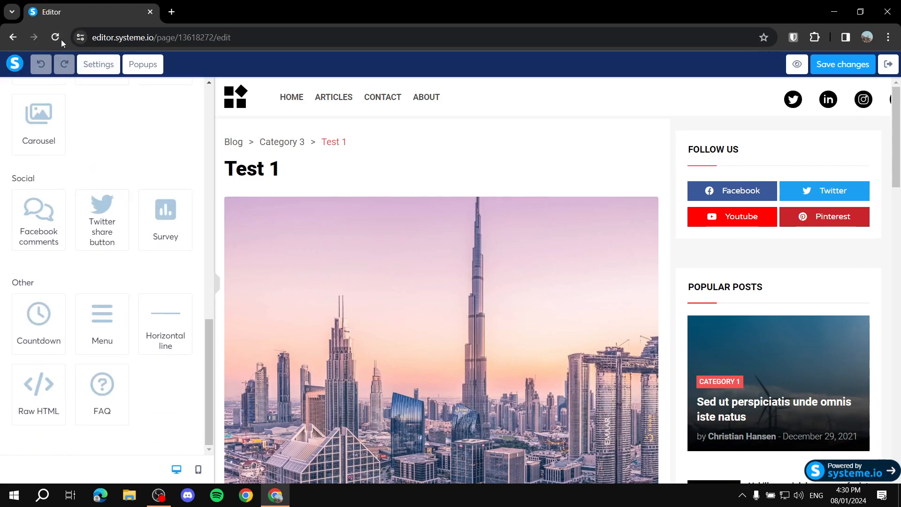
- Go back to the ExplainSpaces blog's list of pages, view the Home page in the editor, and return to the list
click(14, 38)
click(15, 42)
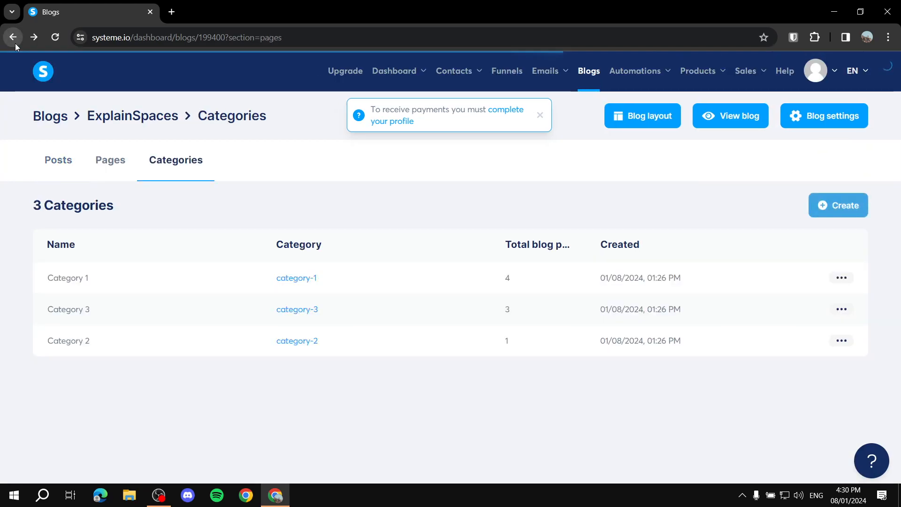
click(15, 43)
click(15, 41)
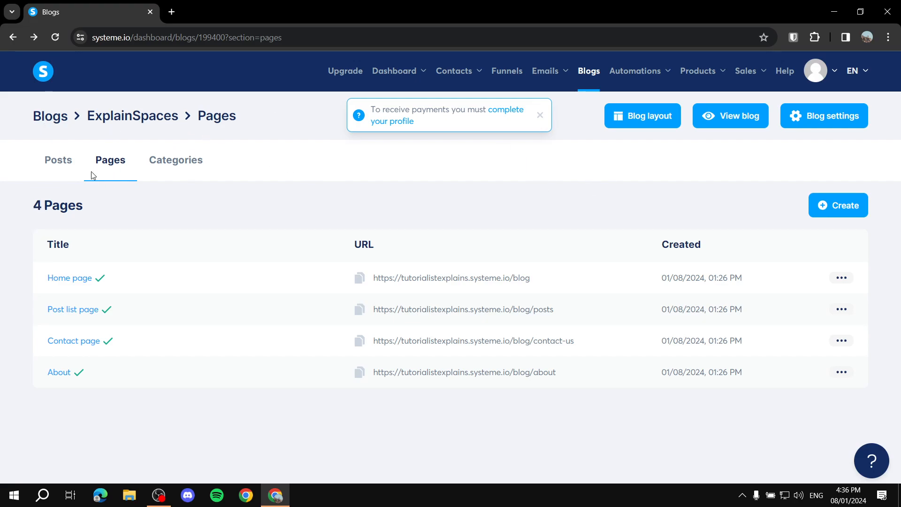
click(66, 279)
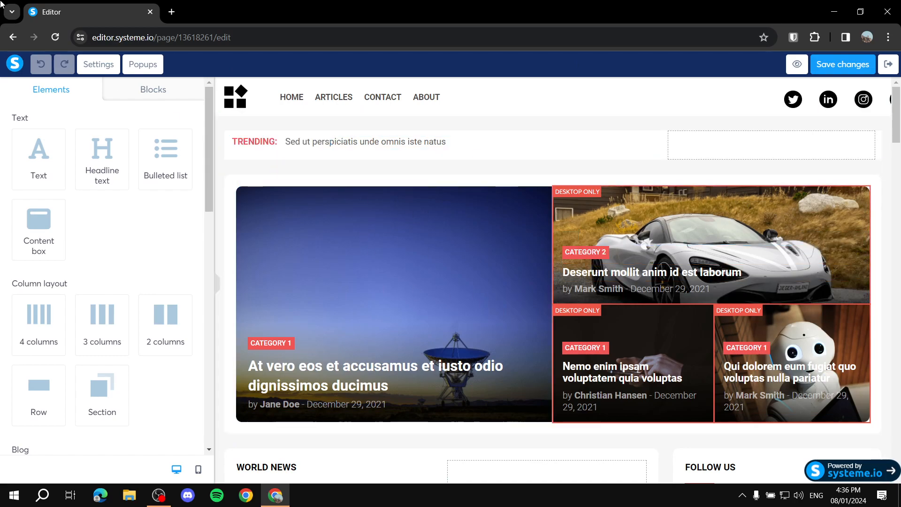
click(13, 37)
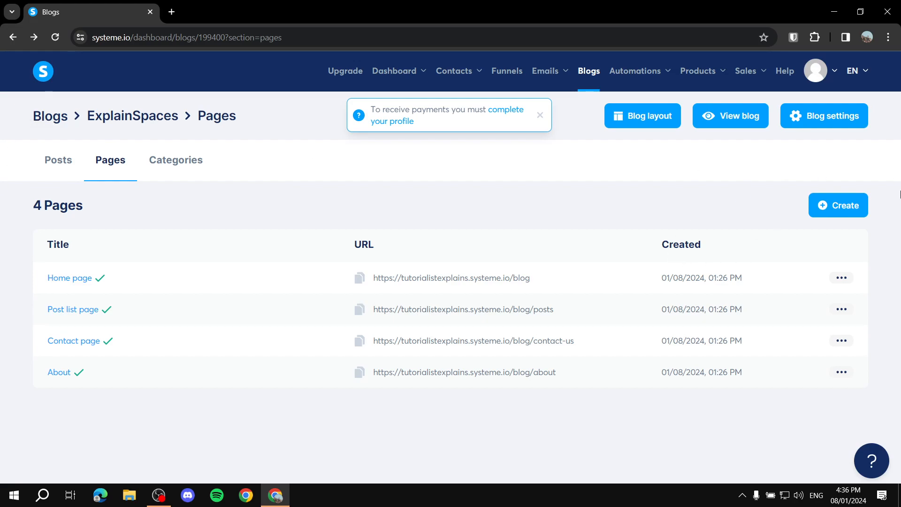
- Review the name and URL path fields for creating a new blog page, and close the form
click(837, 206)
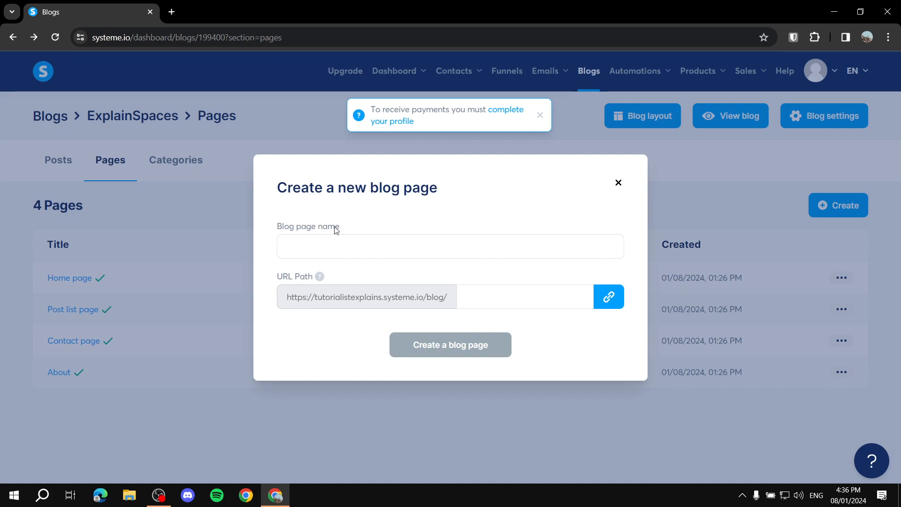
click(389, 246)
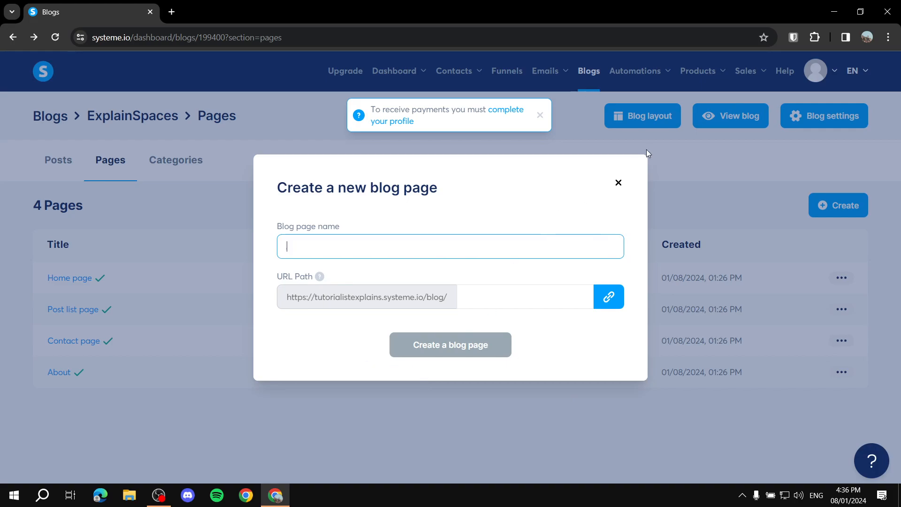
click(619, 182)
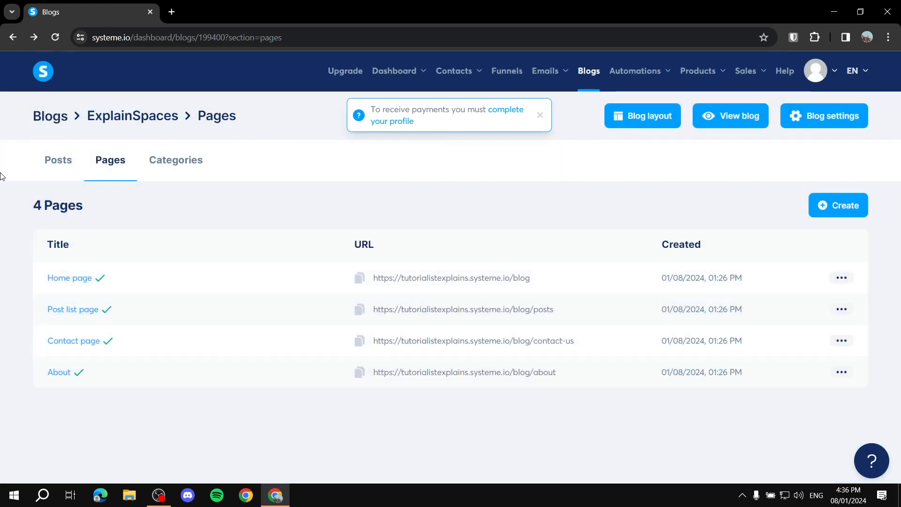
- Review the fields for creating a new blog post from the posts list, and close the form
click(40, 165)
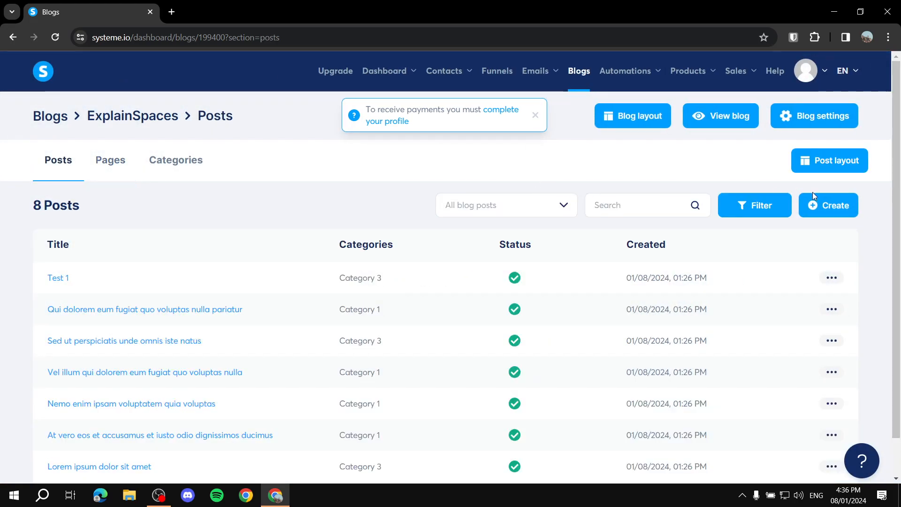
click(831, 205)
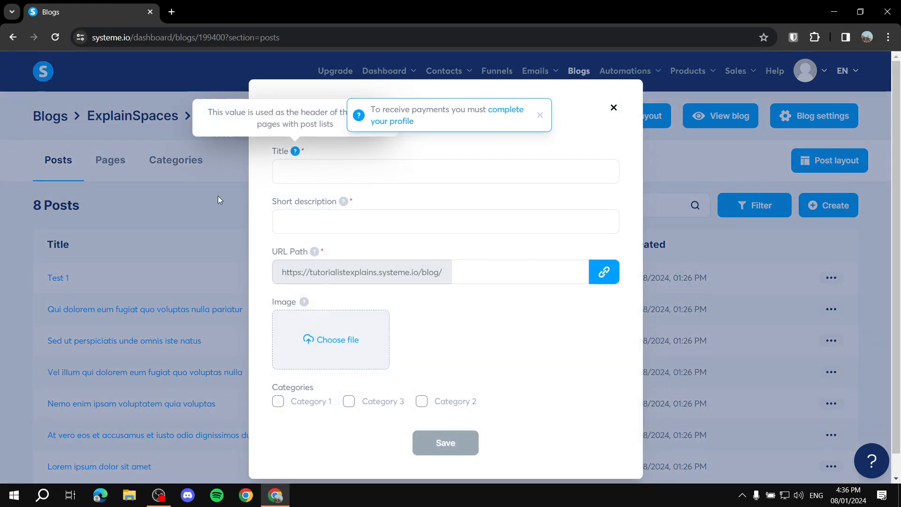
click(371, 220)
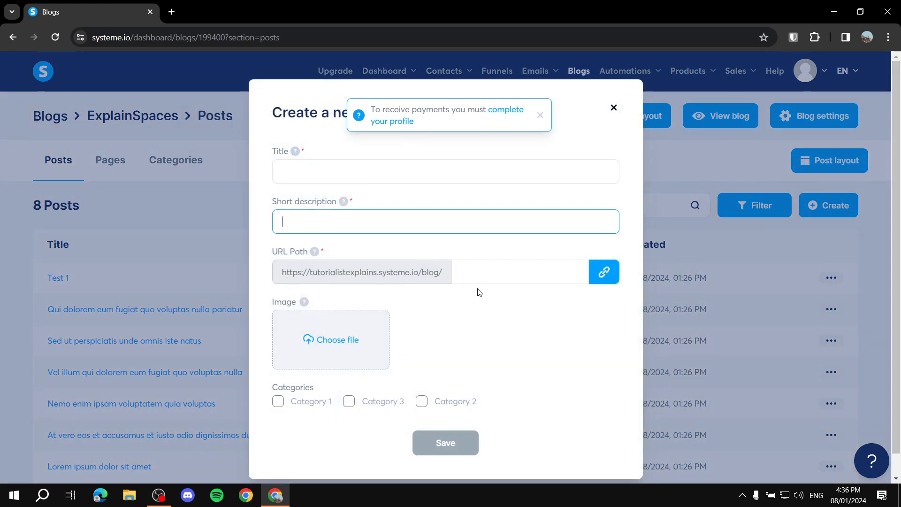
scroll(273, 311, down, 1)
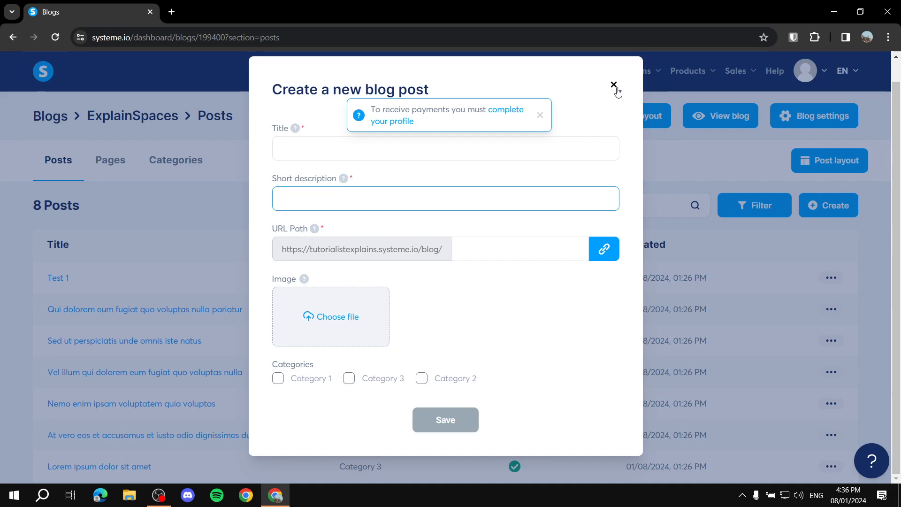
click(614, 87)
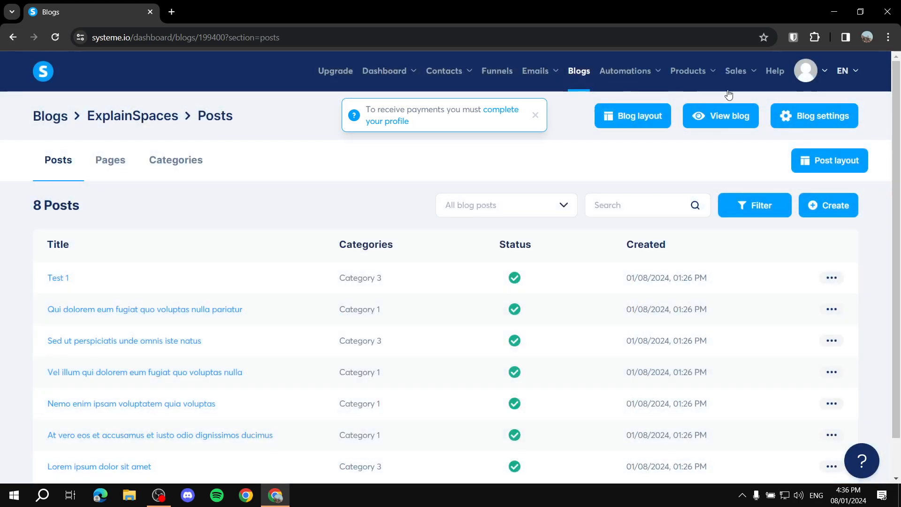
- Rename the blog category Category 1 as Example Category, with the path example-category, and save it
click(169, 164)
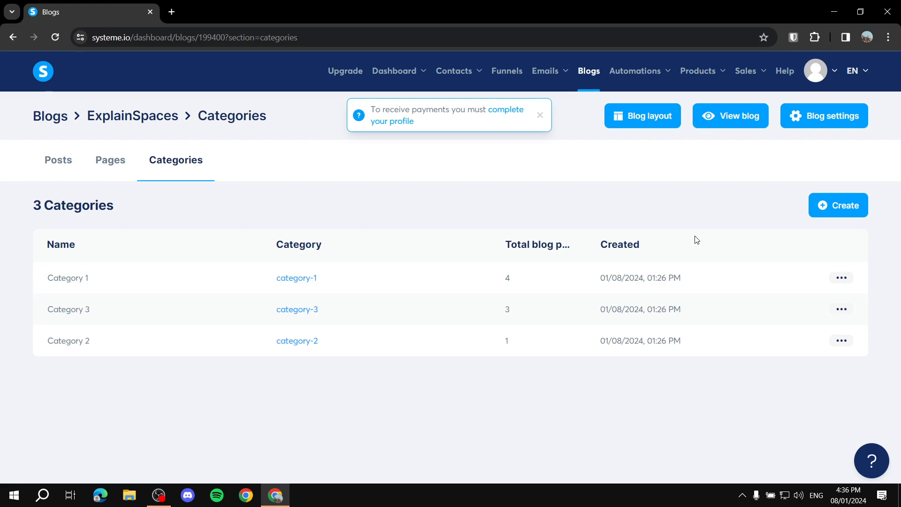
click(849, 280)
click(817, 284)
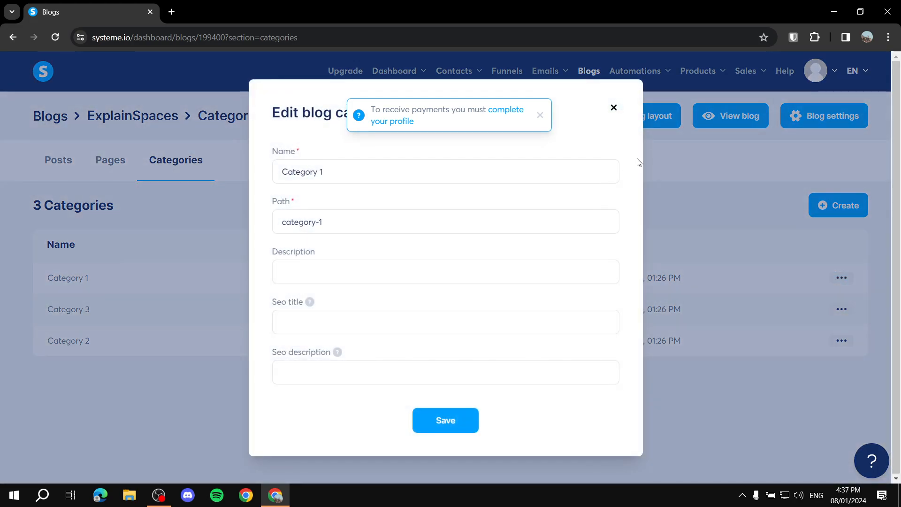
triple_click(318, 172)
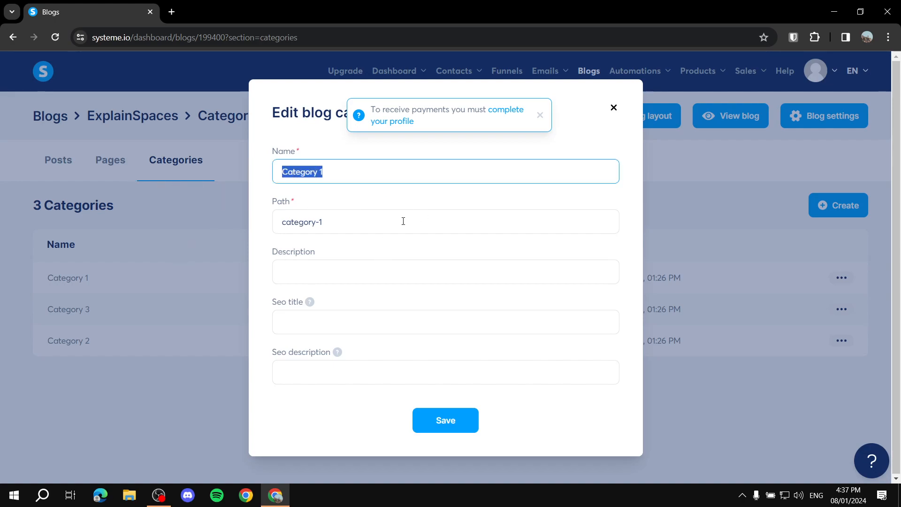
click(318, 279)
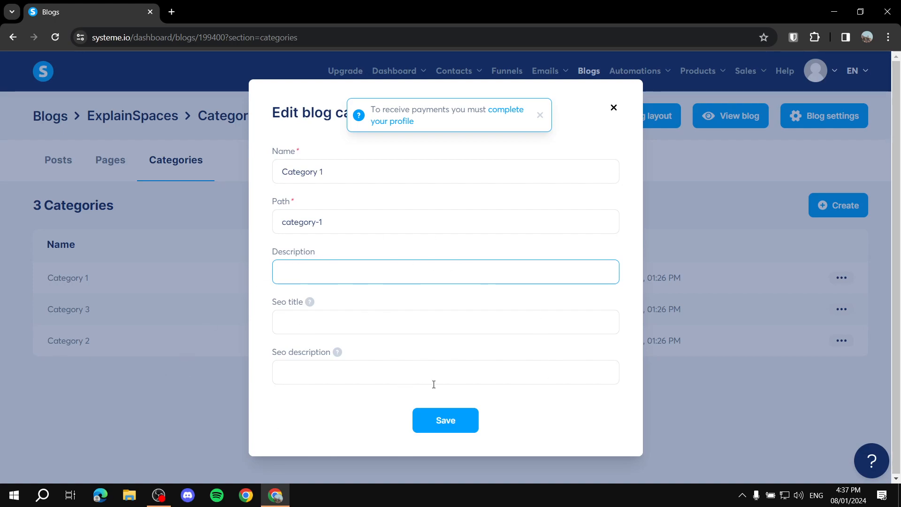
triple_click(377, 170)
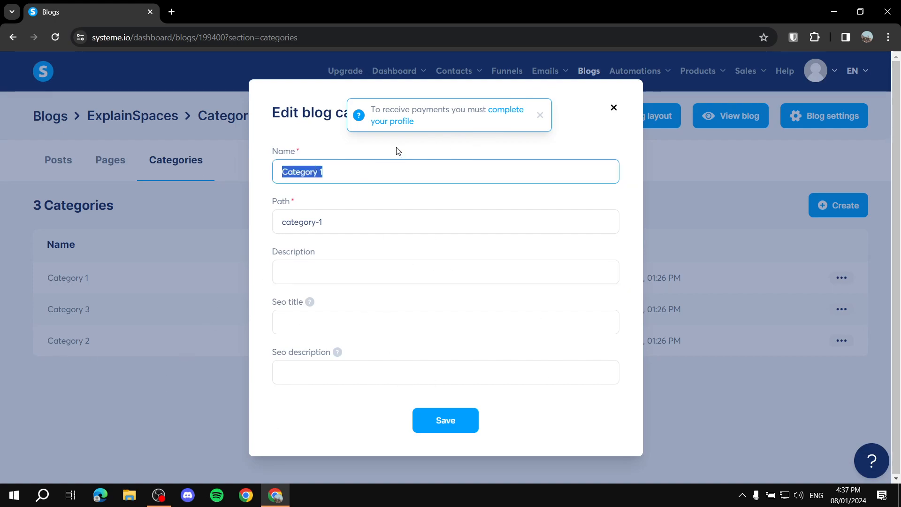
text(Ex)
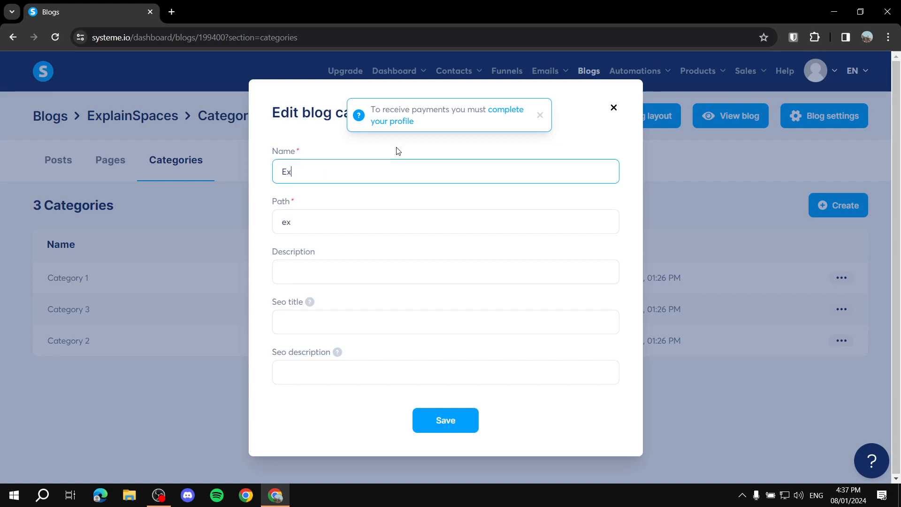
text(ample Category)
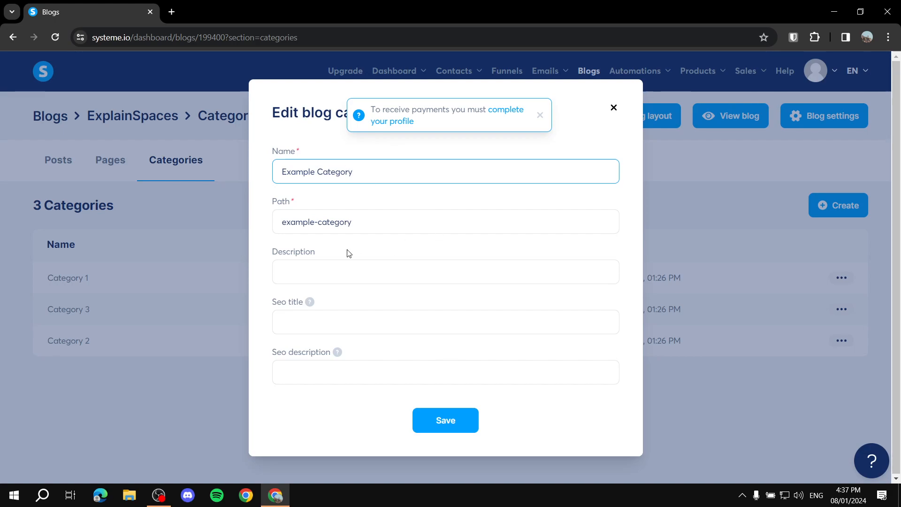
click(438, 414)
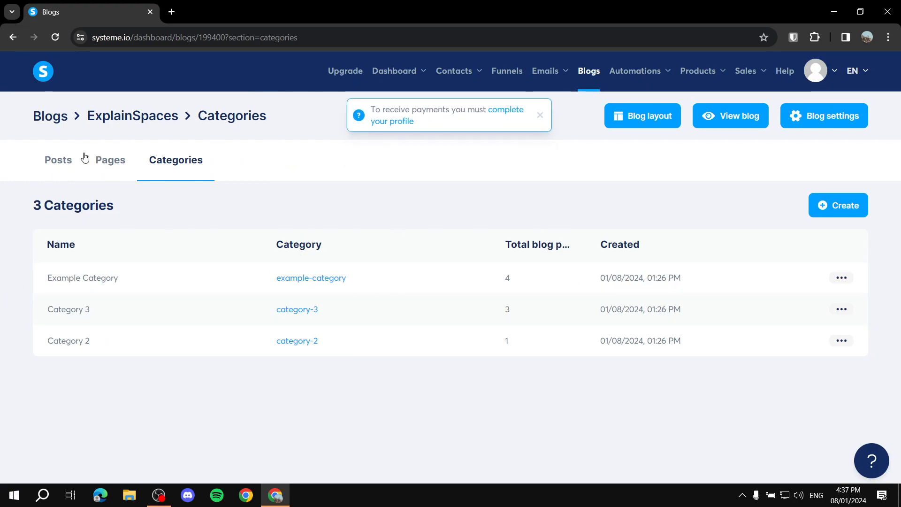
- Start a new blog post with Example Category assigned, check its URL path field, and close the form without saving
click(52, 160)
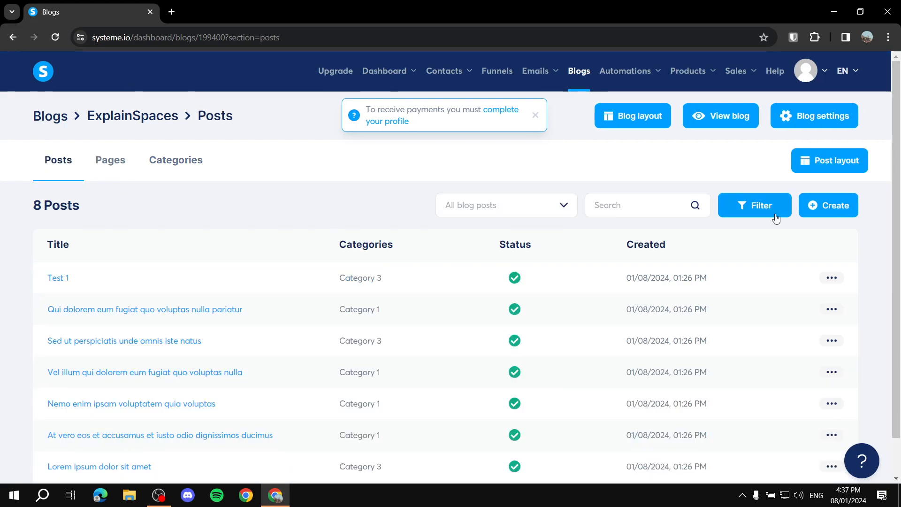
click(821, 206)
click(277, 378)
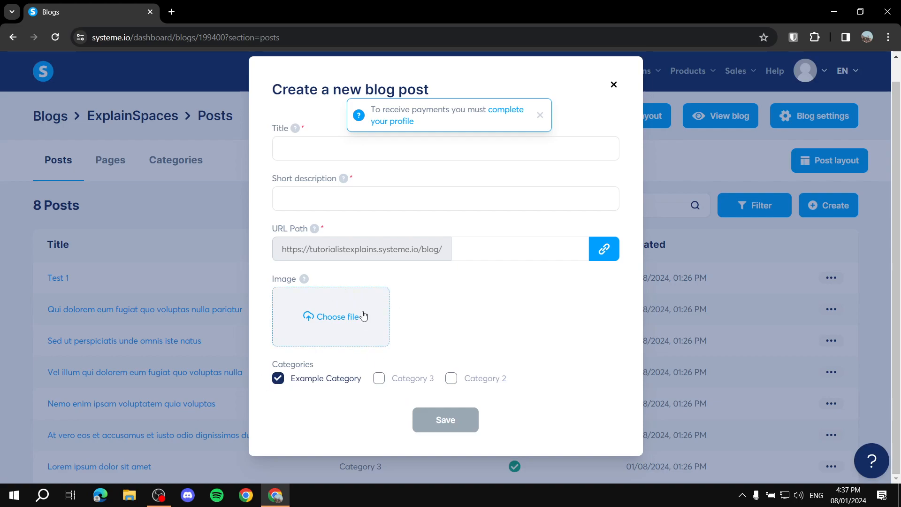
click(469, 243)
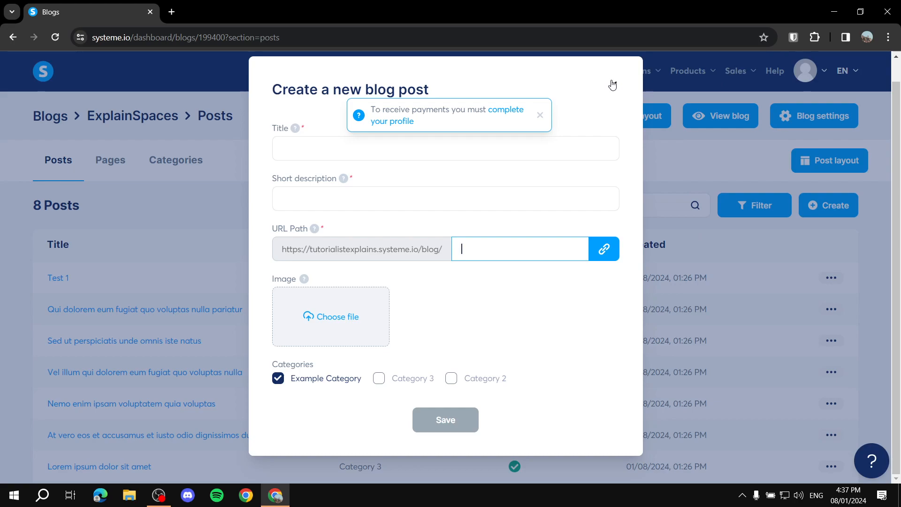
click(612, 84)
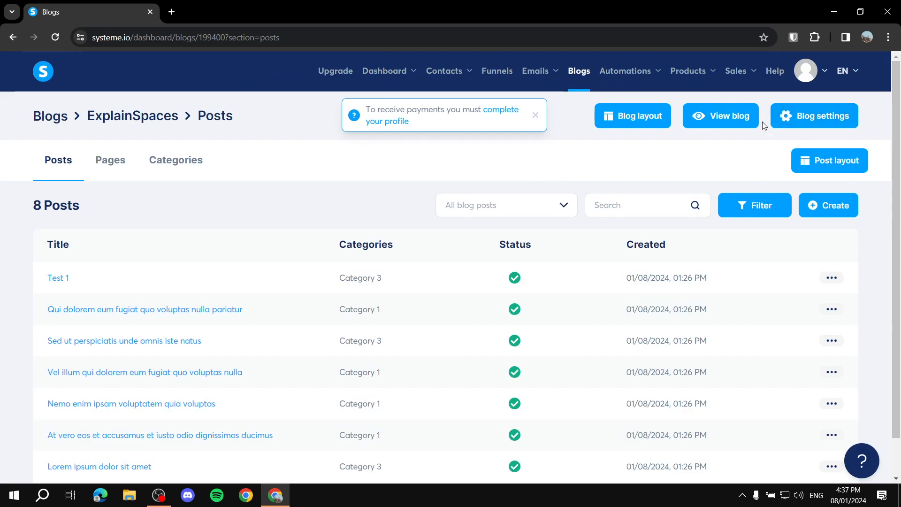
- View the automation rules page and return to the ExplainSpaces blog's posts
mouse_move(631, 70)
click(634, 109)
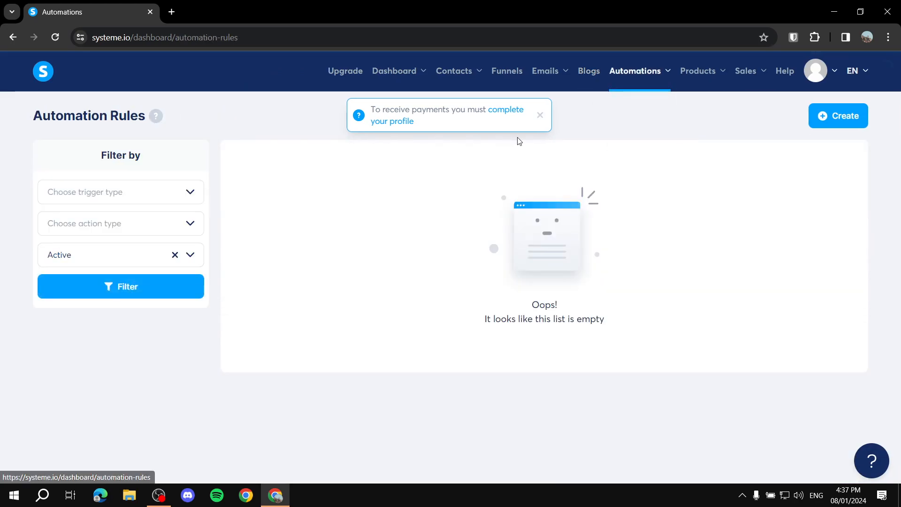
click(588, 73)
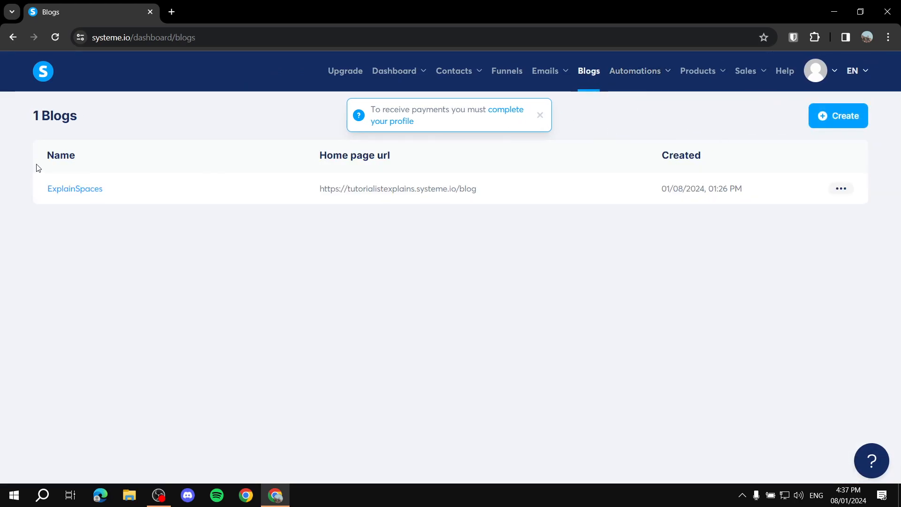
click(73, 189)
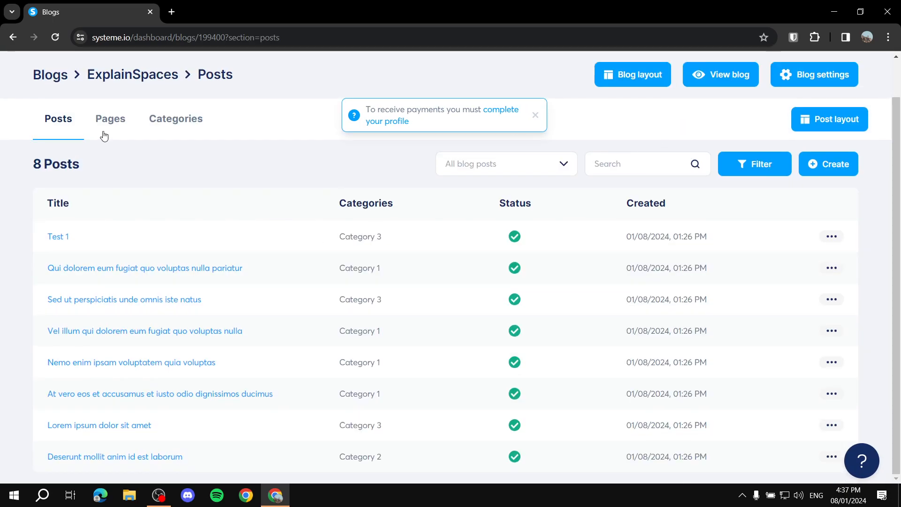
- Open the post "Sed ut perspiciatis unde omnis iste natus" without restoring unsaved changes, review its content, and return to the posts list
click(123, 300)
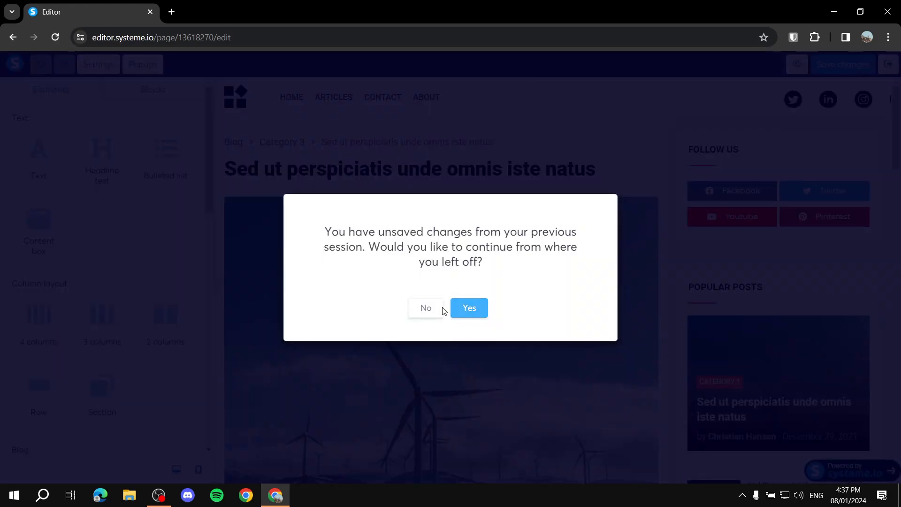
click(430, 309)
scroll(335, 180, down, 10)
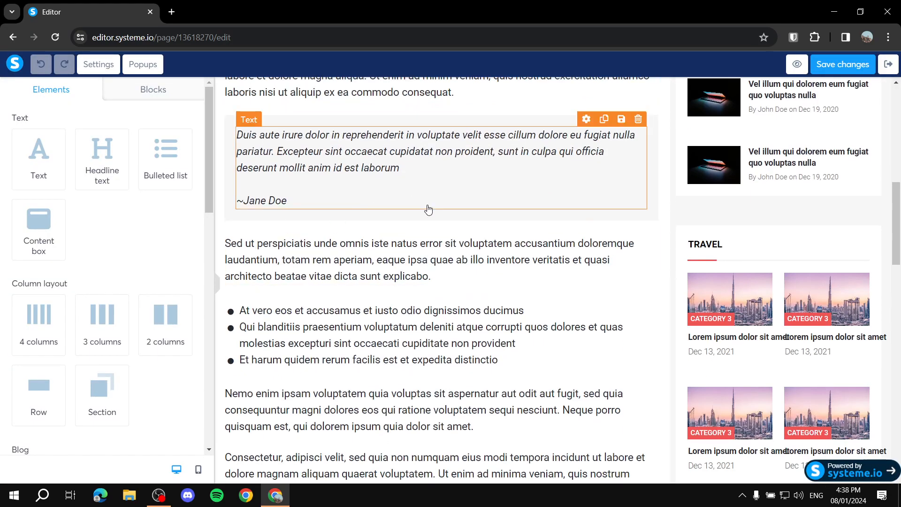
scroll(383, 204, up, 5)
scroll(329, 258, up, 6)
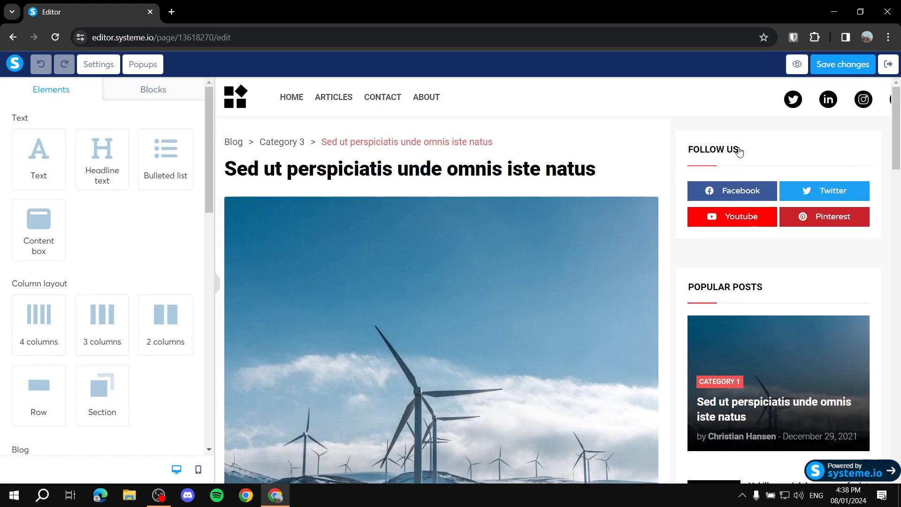
click(717, 150)
click(12, 37)
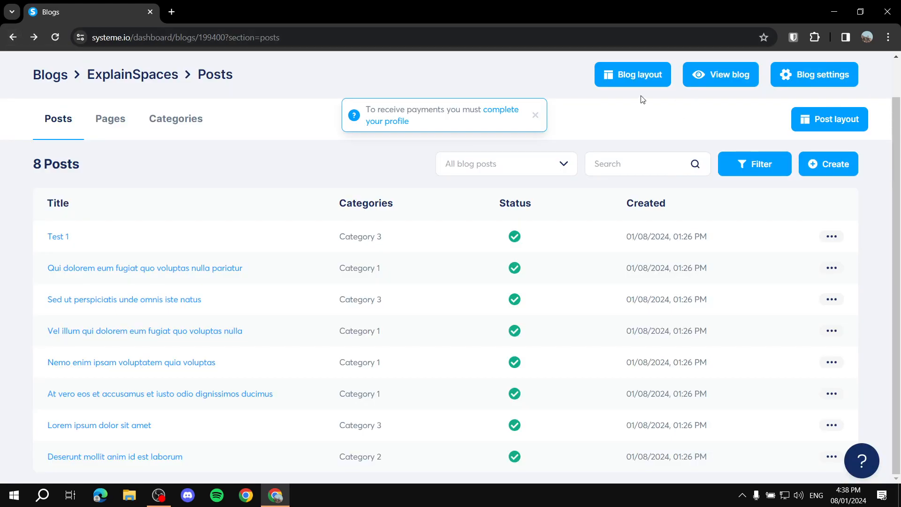
- Open the blog layout without restoring unsaved changes, view the header menu's item settings, and close them
click(649, 83)
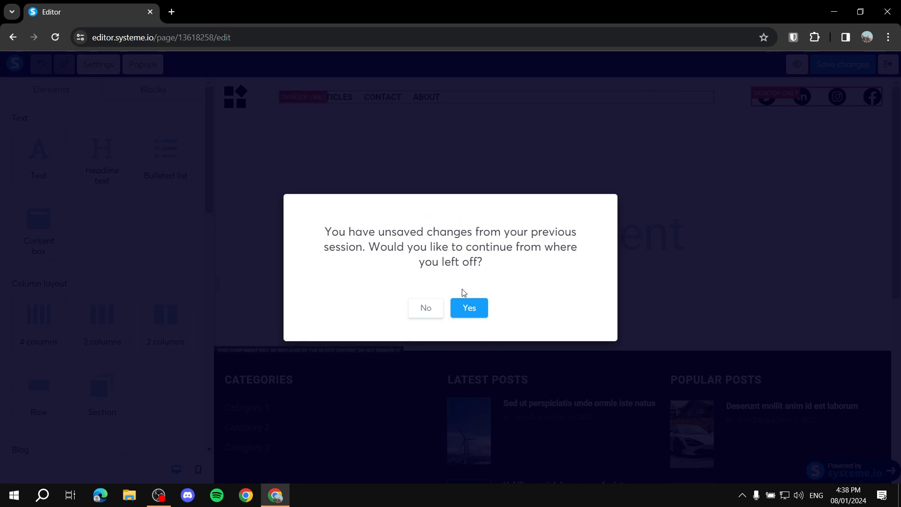
click(426, 311)
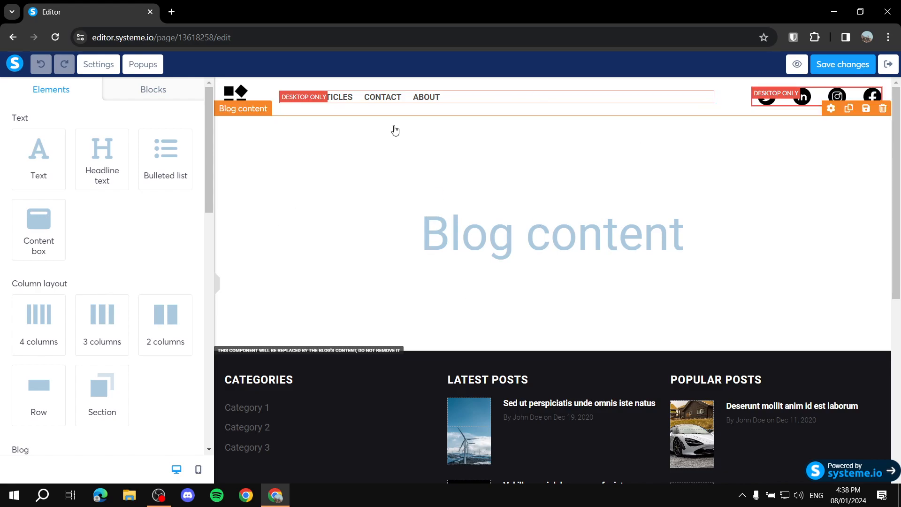
click(469, 100)
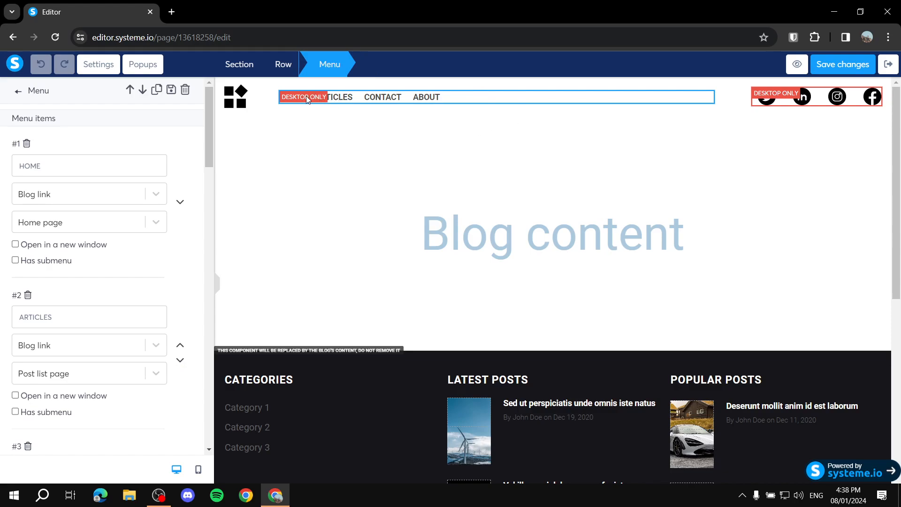
click(342, 165)
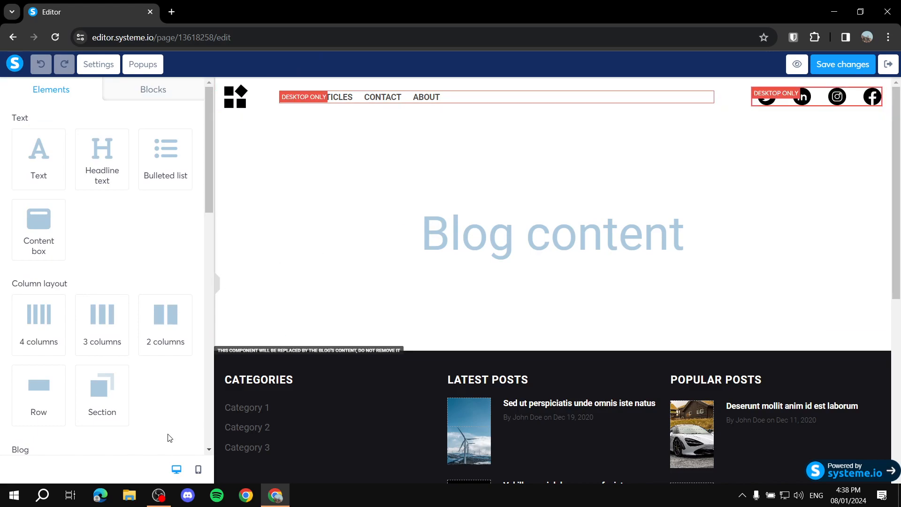
- Switch the blog layout to the mobile view, examine the burger menu's settings, and look over the available elements
click(198, 469)
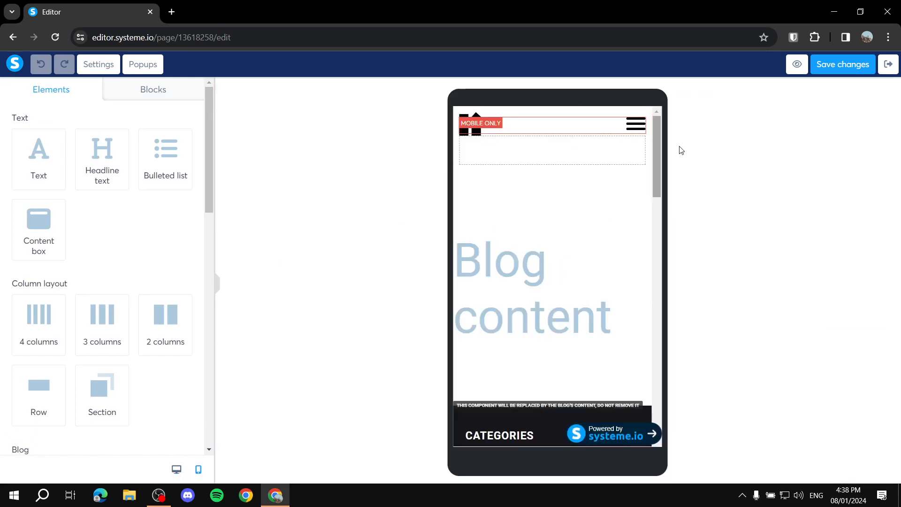
click(636, 133)
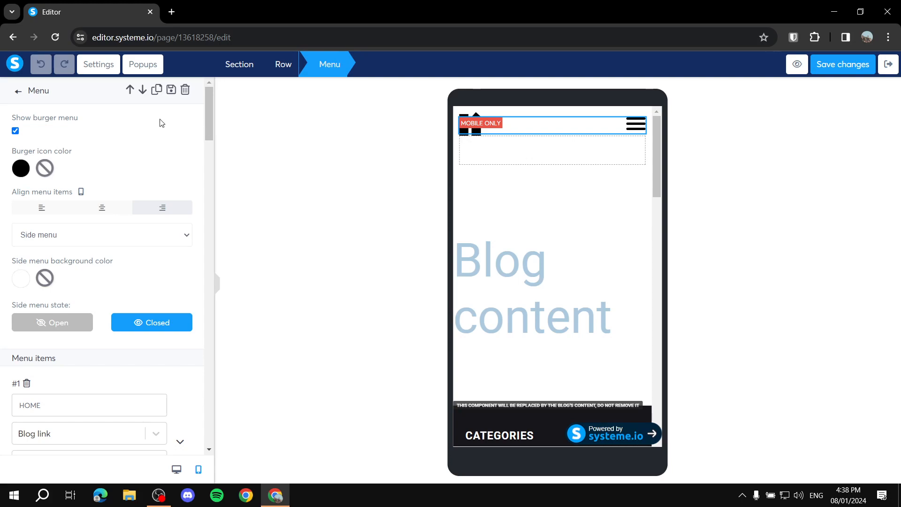
click(17, 92)
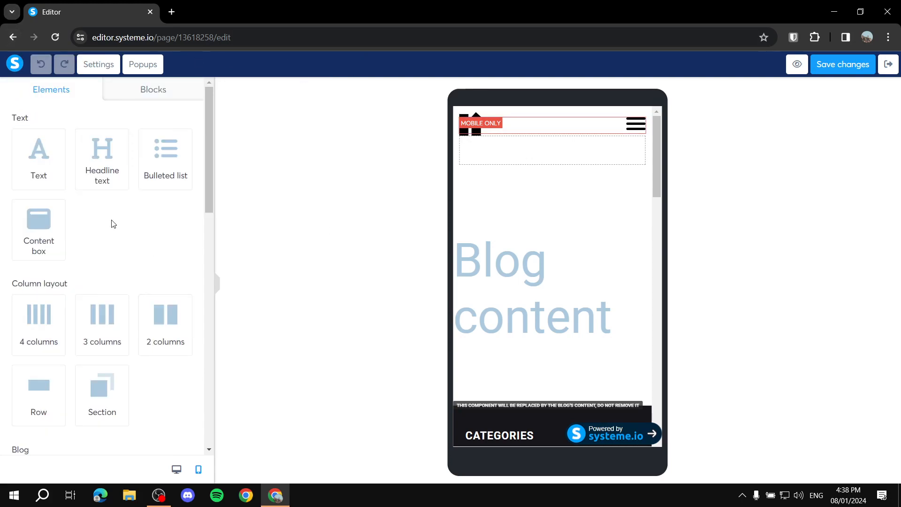
scroll(177, 227, down, 5)
scroll(145, 221, up, 5)
- Return the blog layout to the desktop view, look over its footer, and go back to the posts list
click(176, 470)
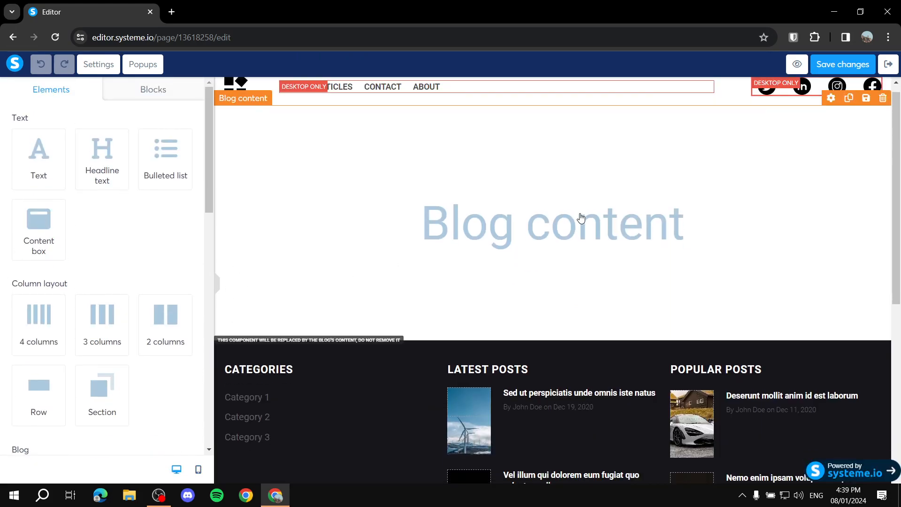
scroll(563, 219, down, 7)
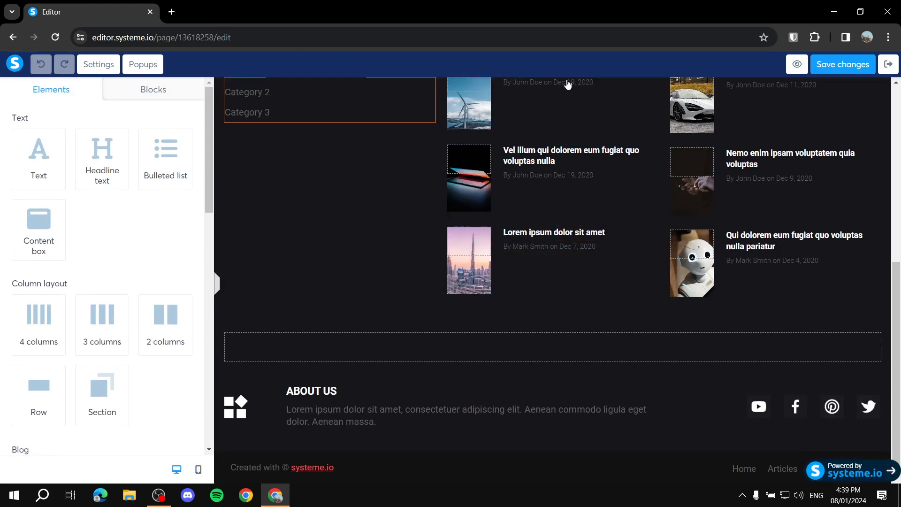
scroll(469, 122, up, 8)
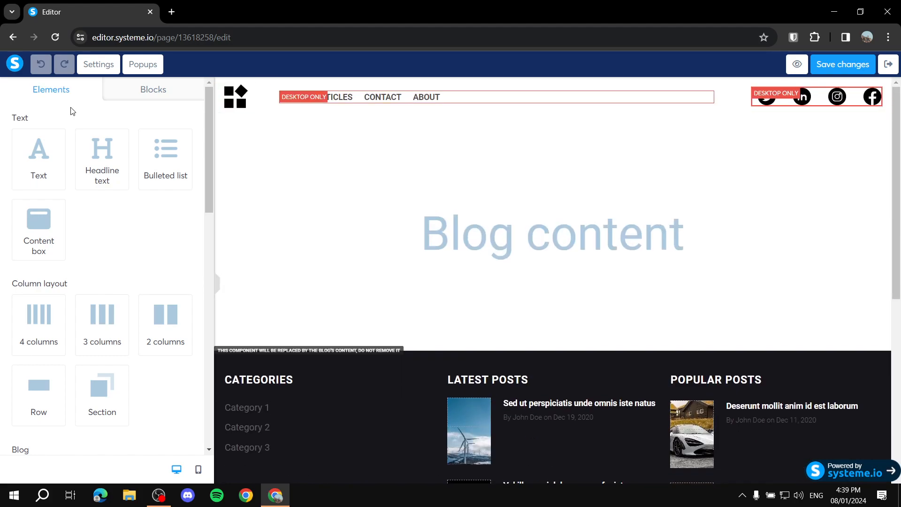
click(13, 37)
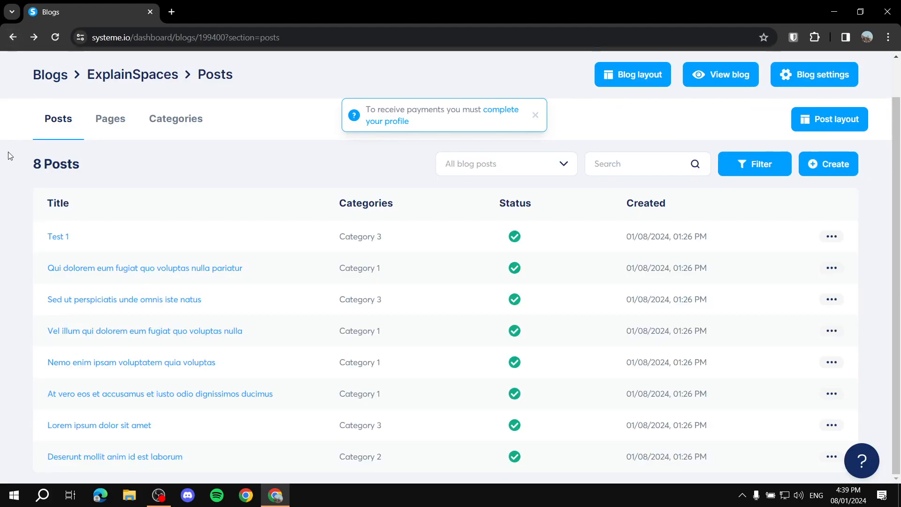
- View the actions available for the Test 1 post, and close the list of actions
click(822, 238)
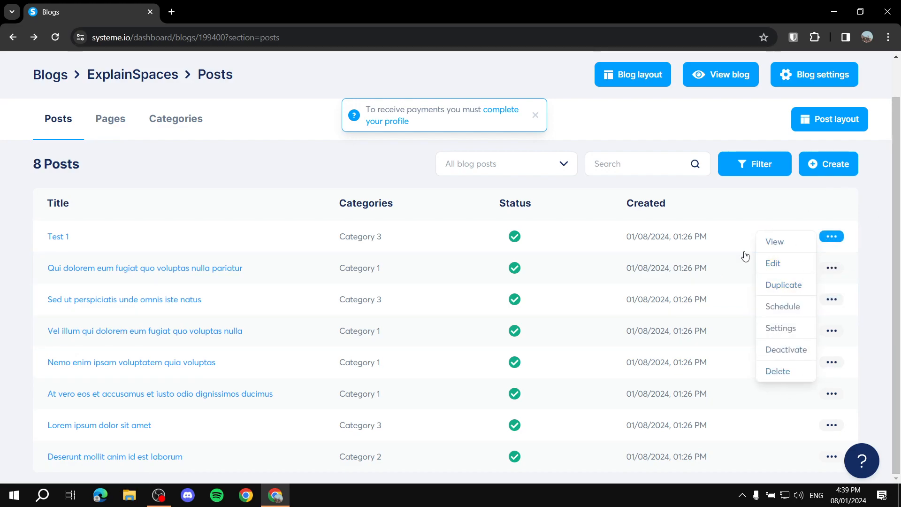
click(277, 158)
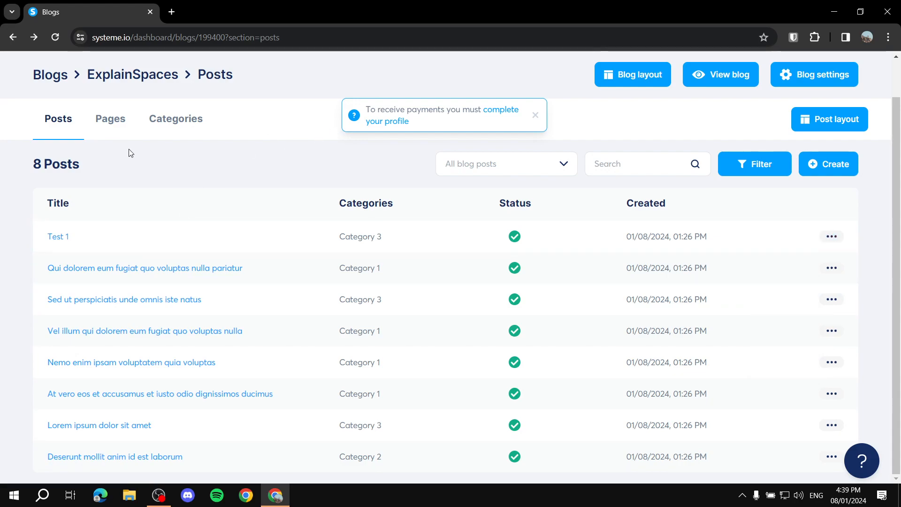
- From the blog's pages list, review the blog's name, domain, URL path and language settings, and close them unchanged
click(112, 119)
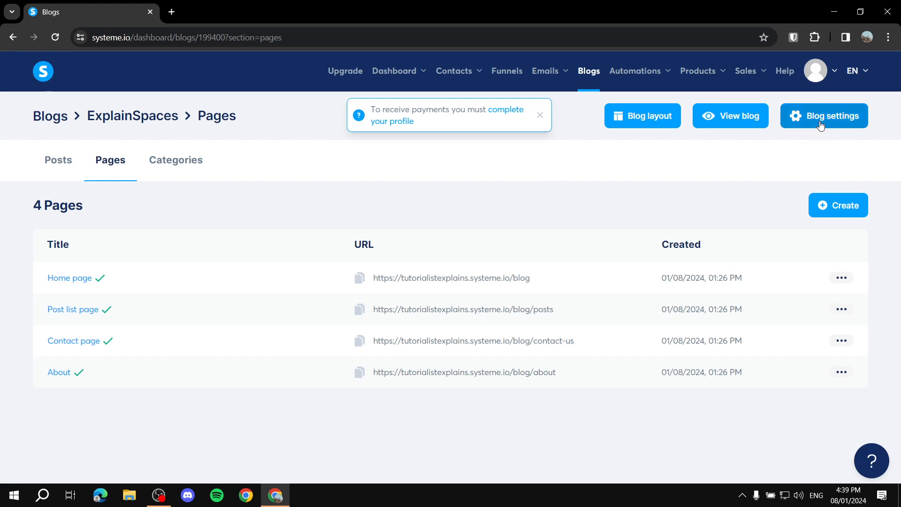
click(799, 115)
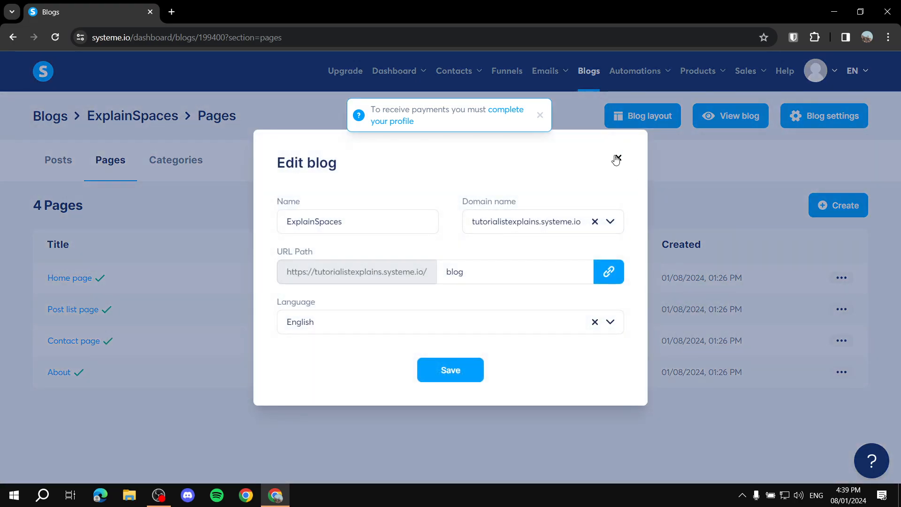
click(616, 160)
- Look through the blog's categories and pages lists once more, and return to the posts list
click(175, 164)
click(107, 160)
click(61, 160)
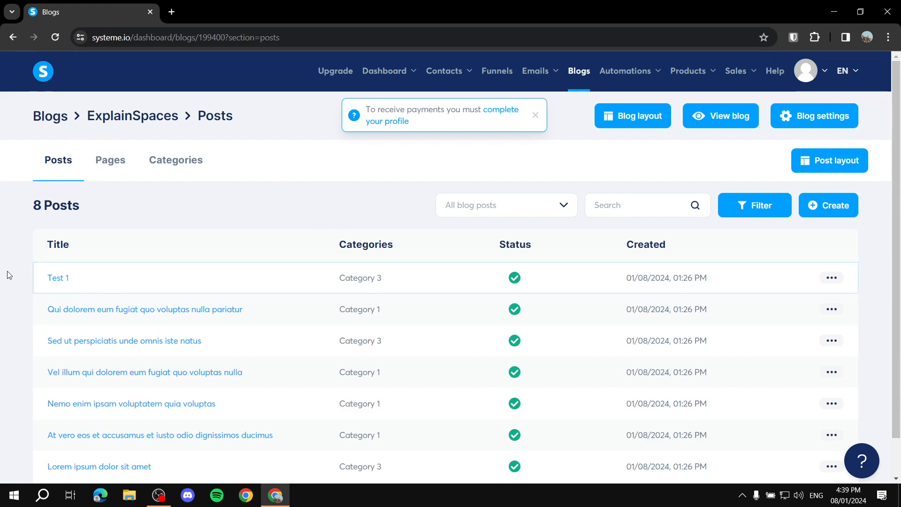
scroll(423, 271, down, 1)
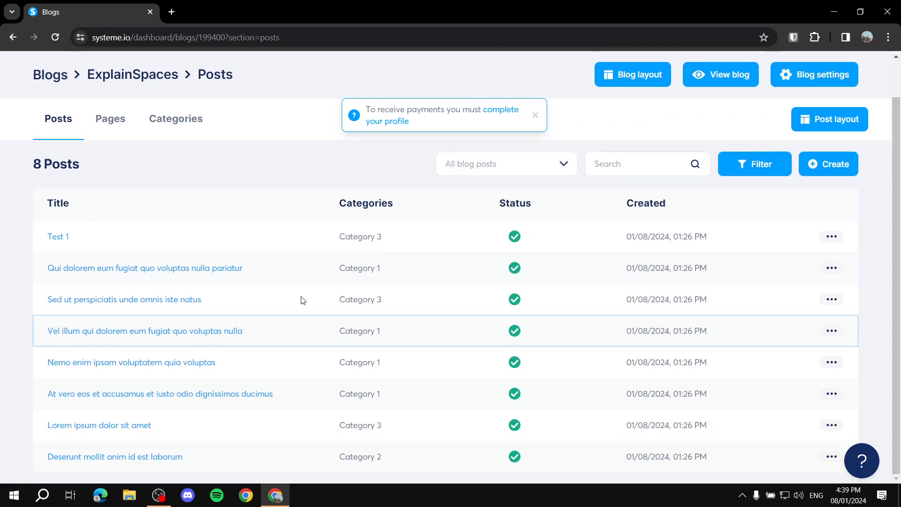